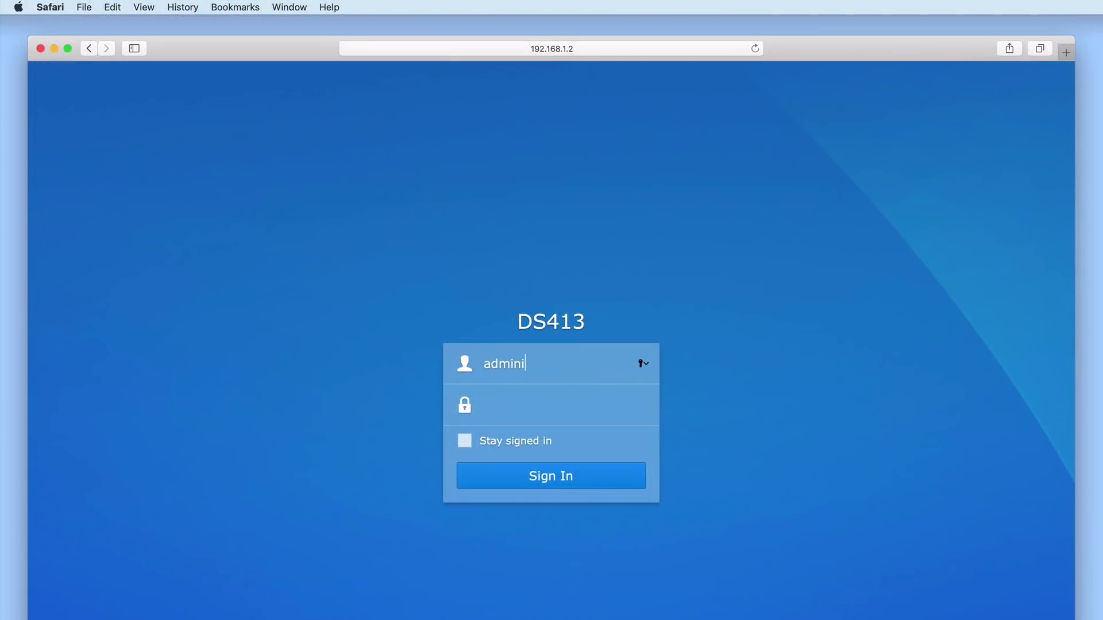
Sign in to the DS413 NAS with the administrator username and password
type("strator")
key("Tab")
type("********")
key("Return")
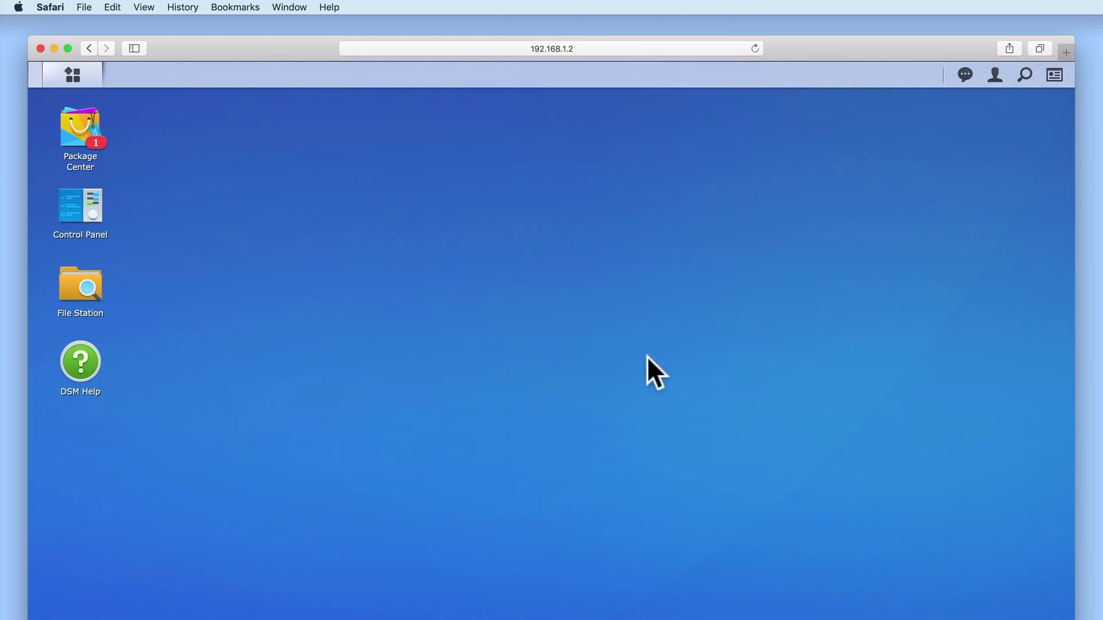
Launch File Station, select the RTF files in Public and open Example Folder
left_click(95, 291)
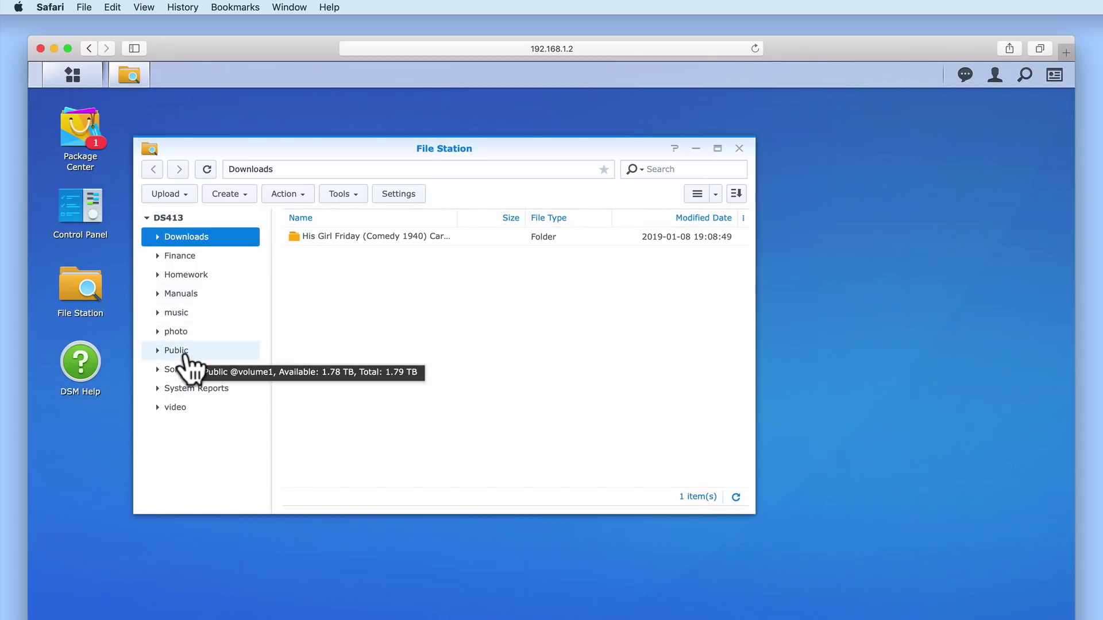
left_click(185, 353)
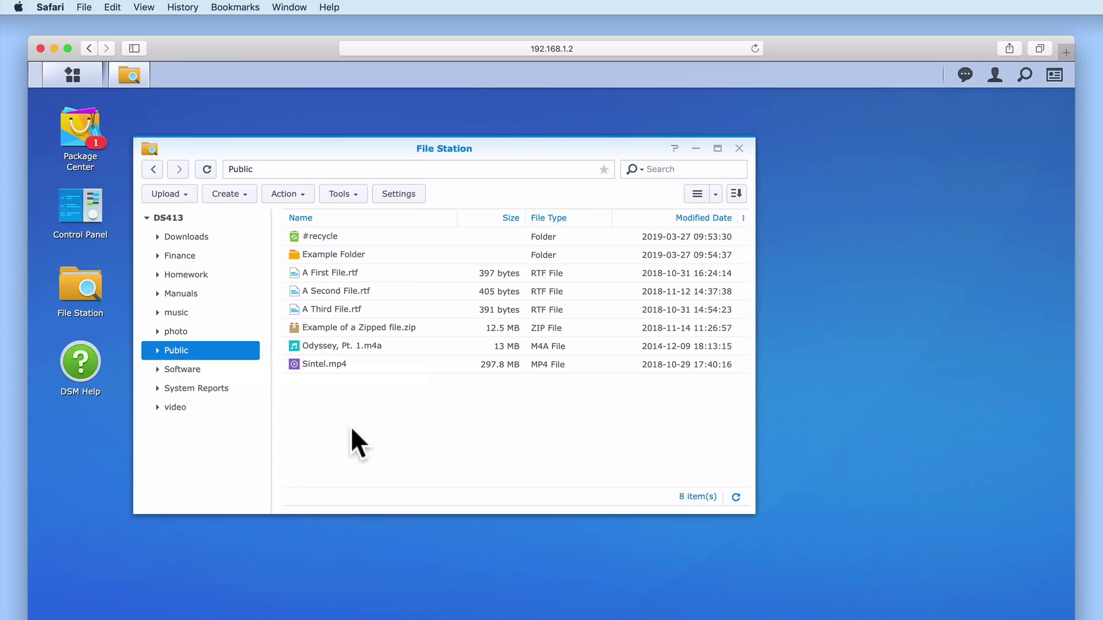
left_click(394, 275)
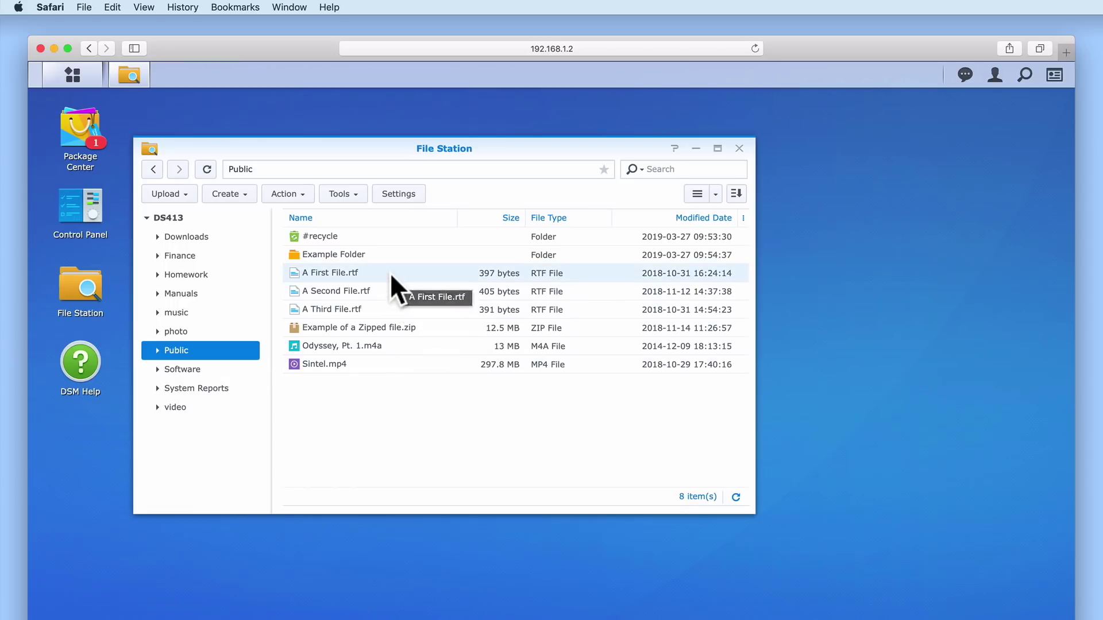
left_click(391, 311, "shift")
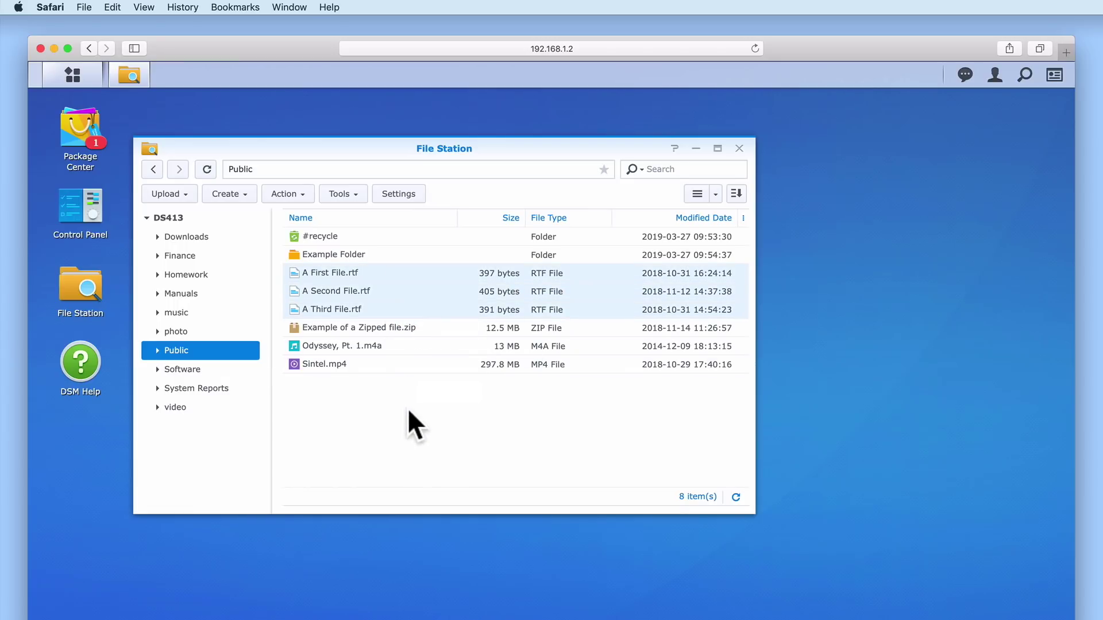
left_click(358, 254)
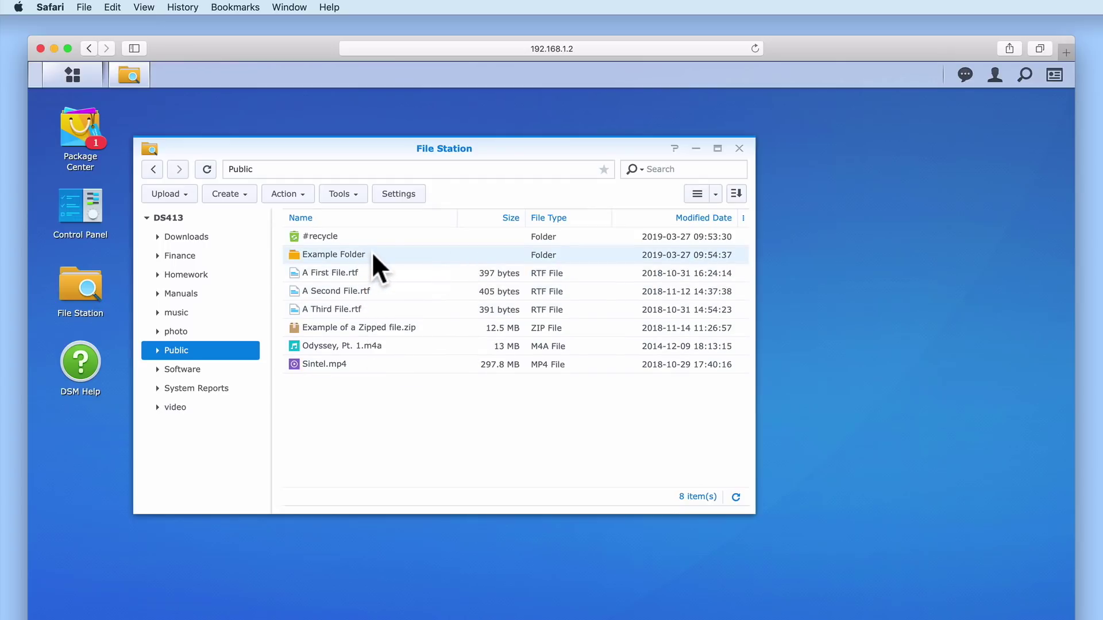
double_click(372, 255)
Select then deselect Example Folder's RTF files, collapse Public and open System Reports
left_click(370, 239)
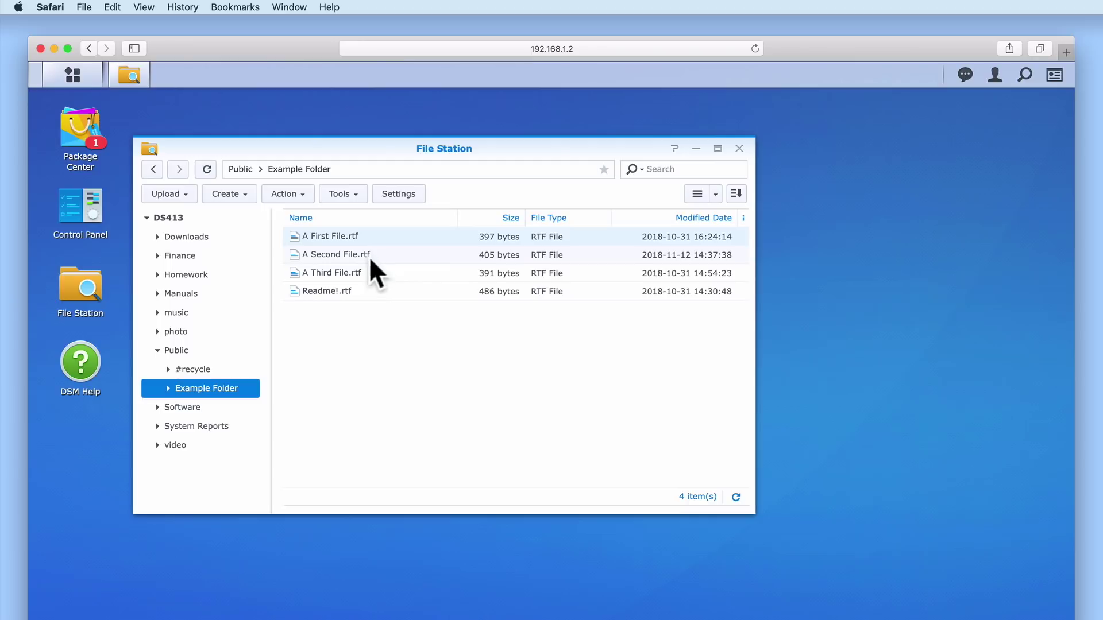
left_click(364, 272, "shift")
left_click(419, 386)
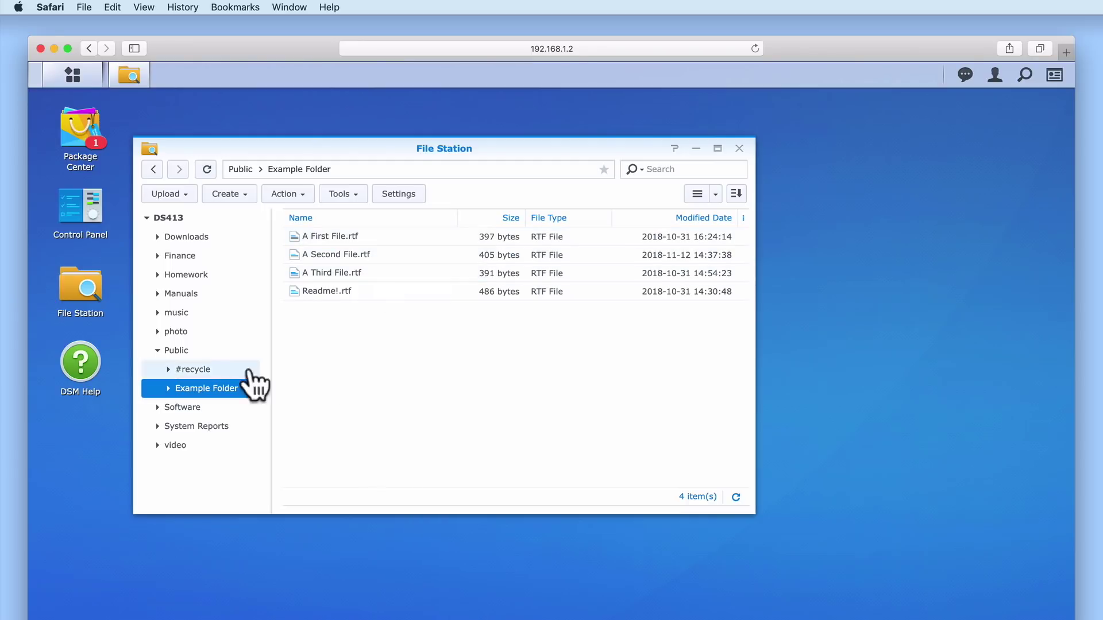
left_click(157, 350)
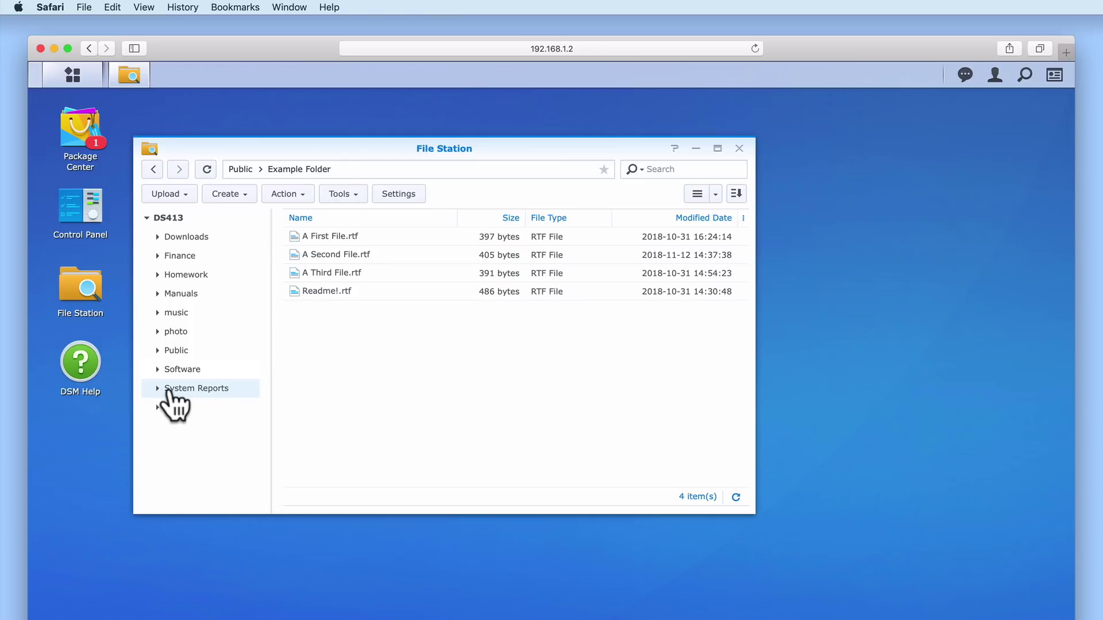
mouse_move(197, 396)
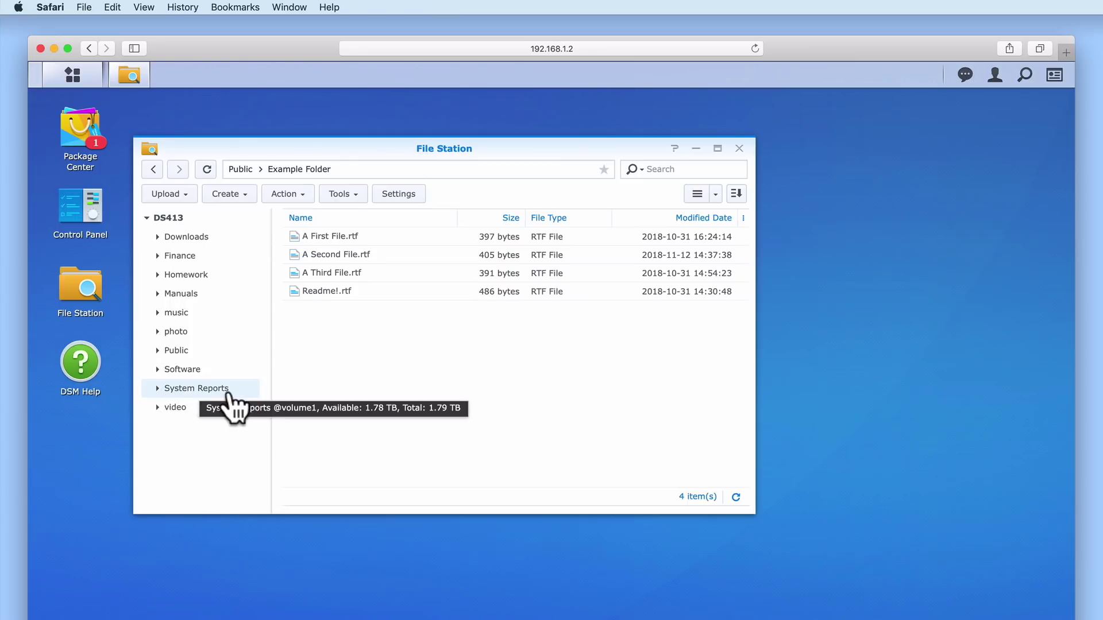
left_click(228, 394)
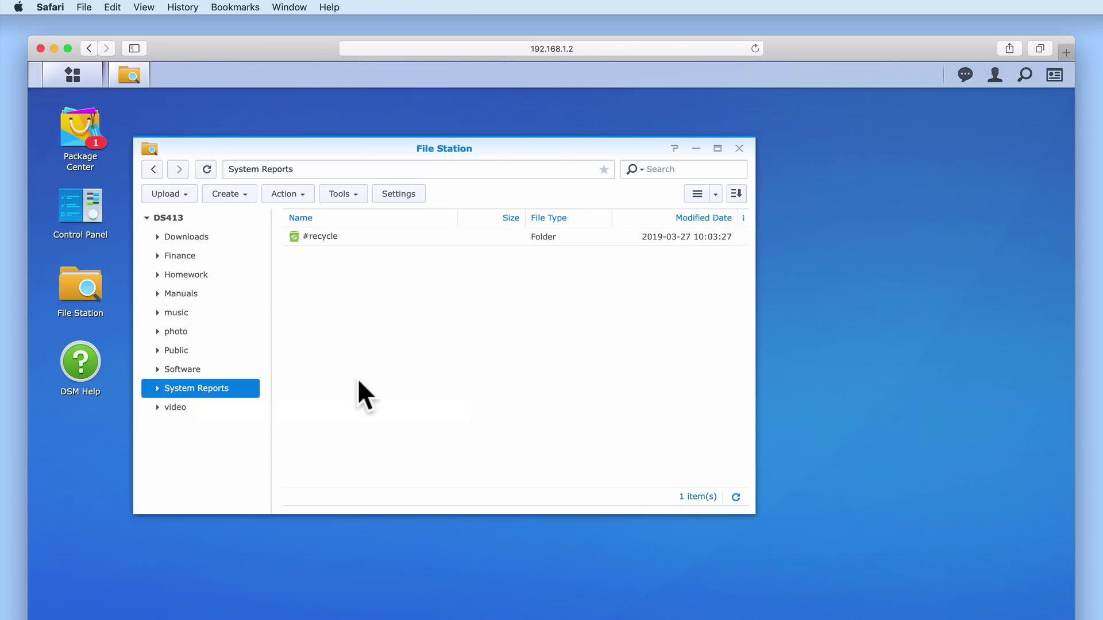
Close File Station and filter Package Center to Utilities, scrolling down to Storage Analyzer
left_click(739, 149)
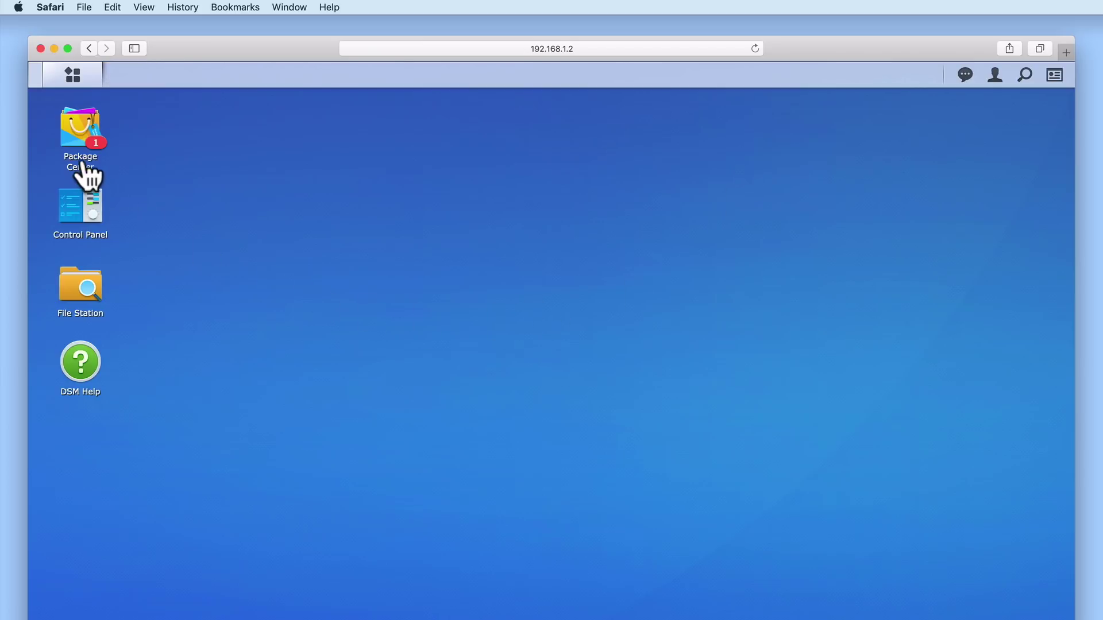
left_click(82, 128)
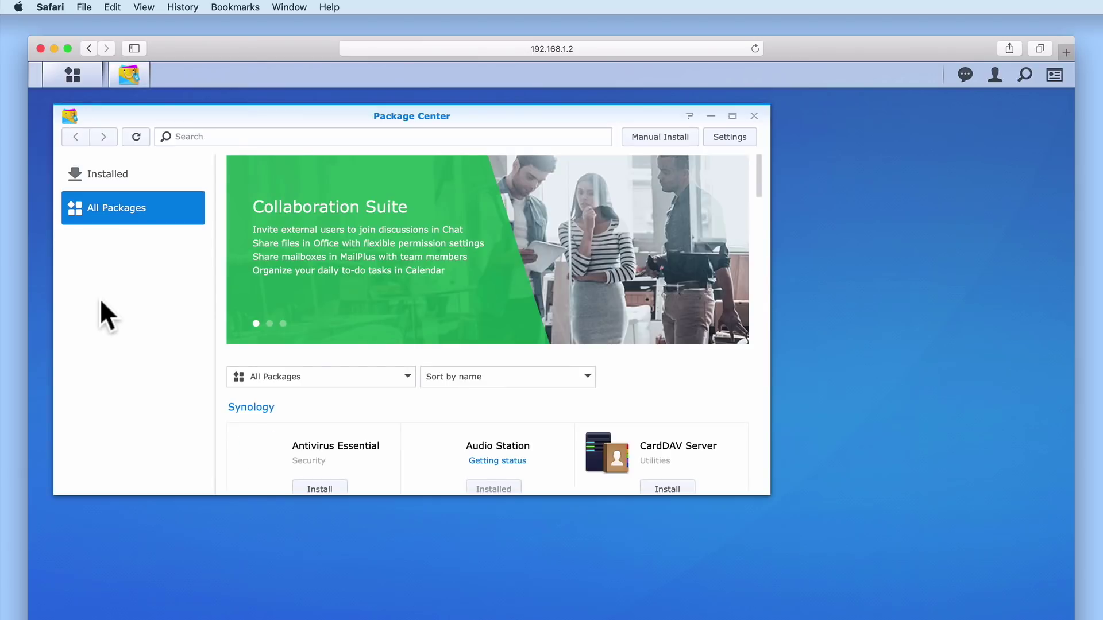
left_click(407, 378)
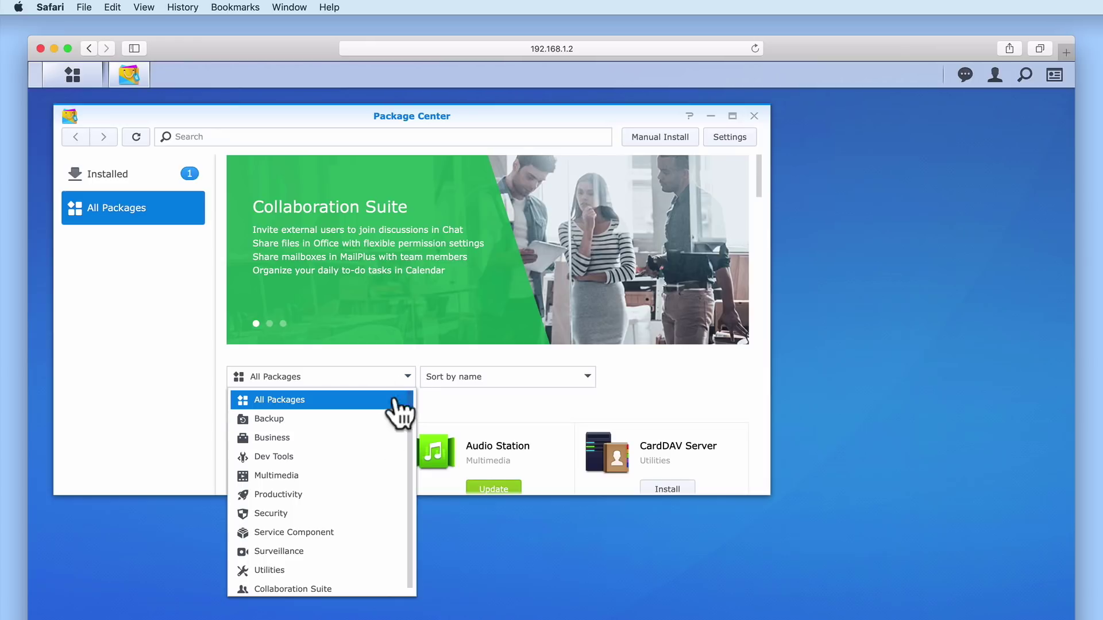
left_click(370, 570)
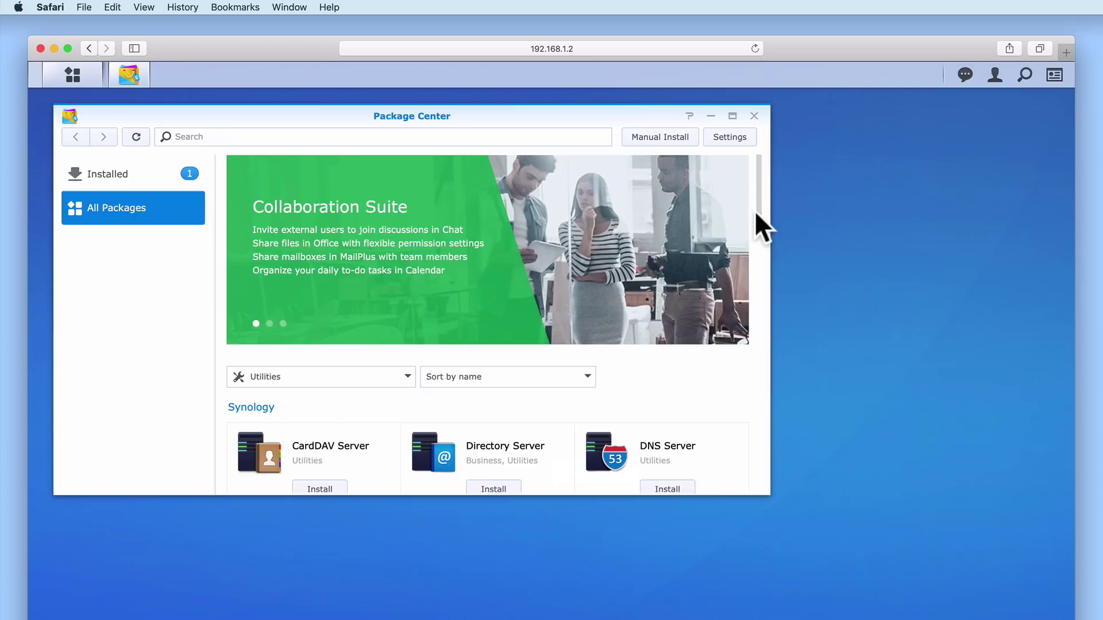
scroll(761, 213, "down", 1)
left_click_drag(762, 217, 765, 295)
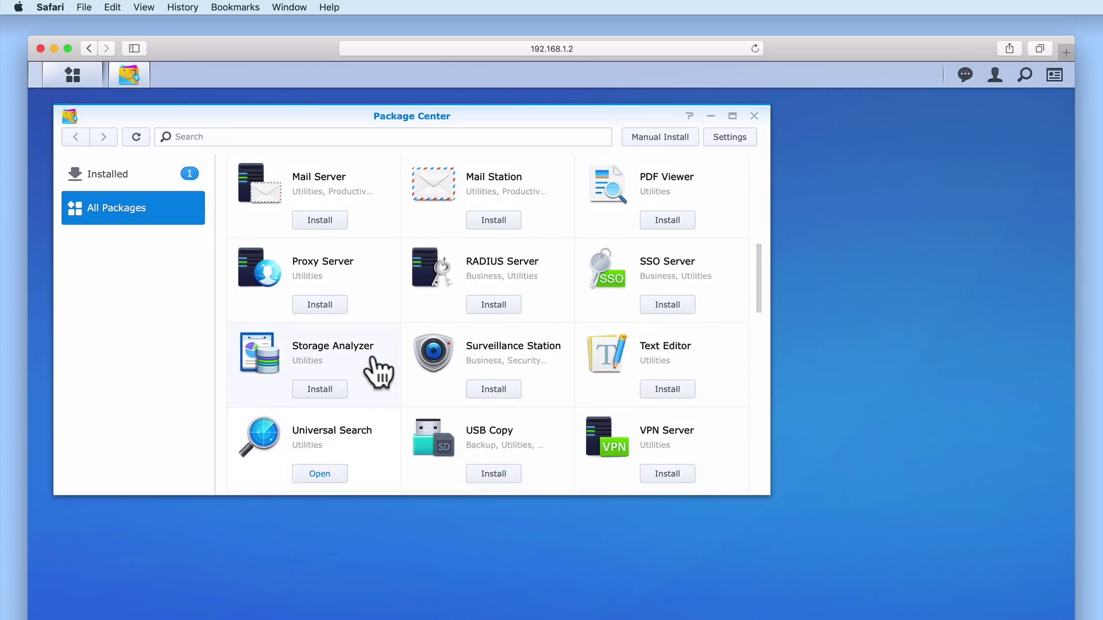
Install Storage Analyzer on Volume 1, running it afterwards, then close Package Center
left_click(338, 392)
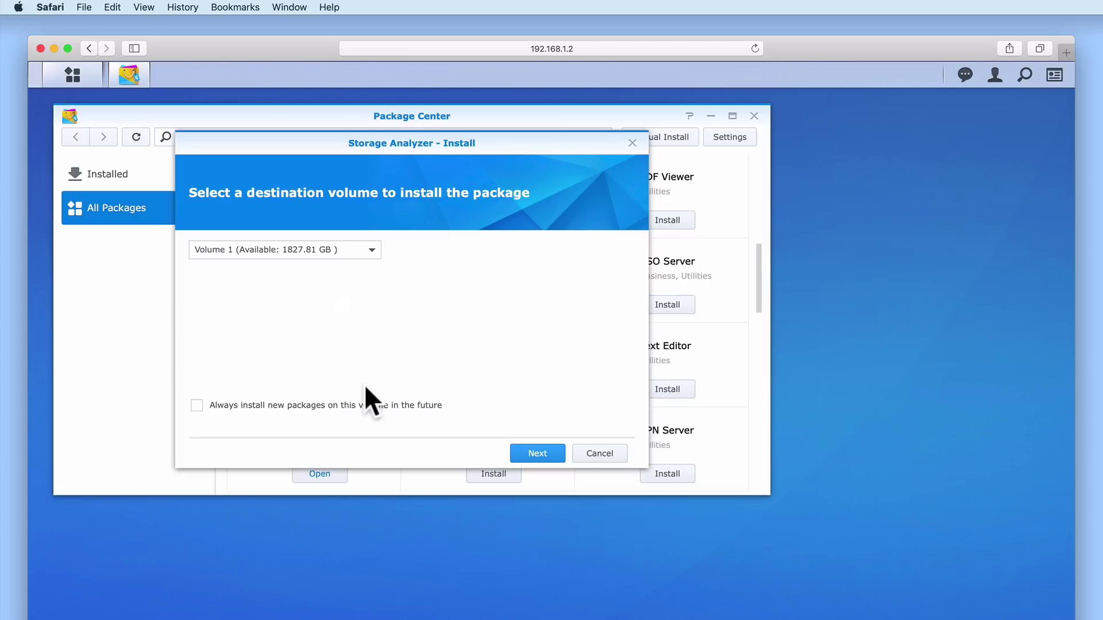
left_click(374, 252)
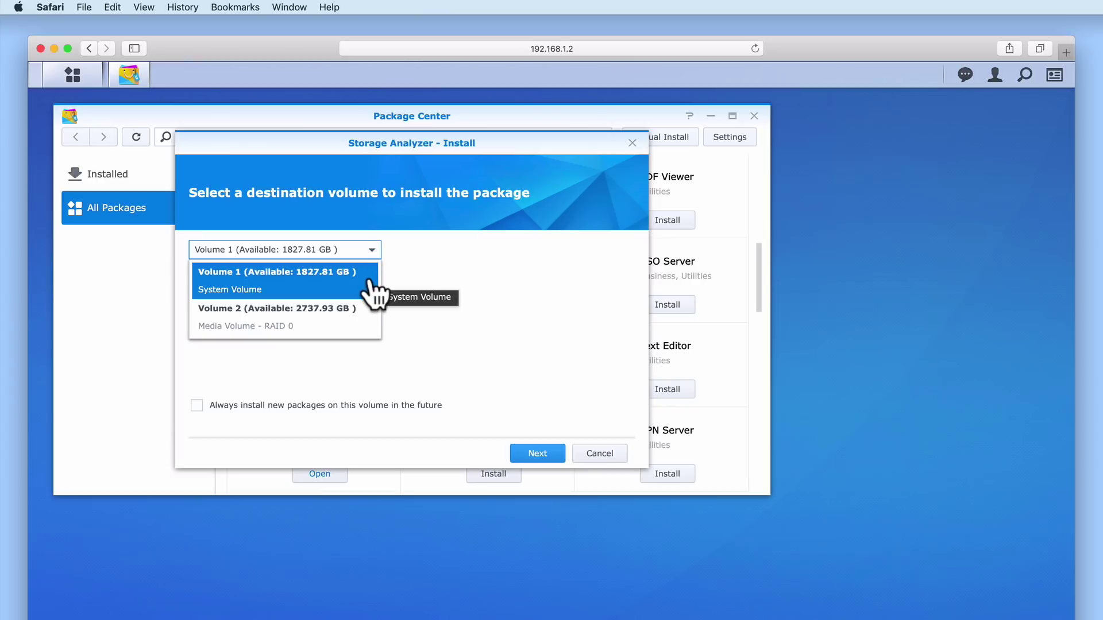
left_click(370, 290)
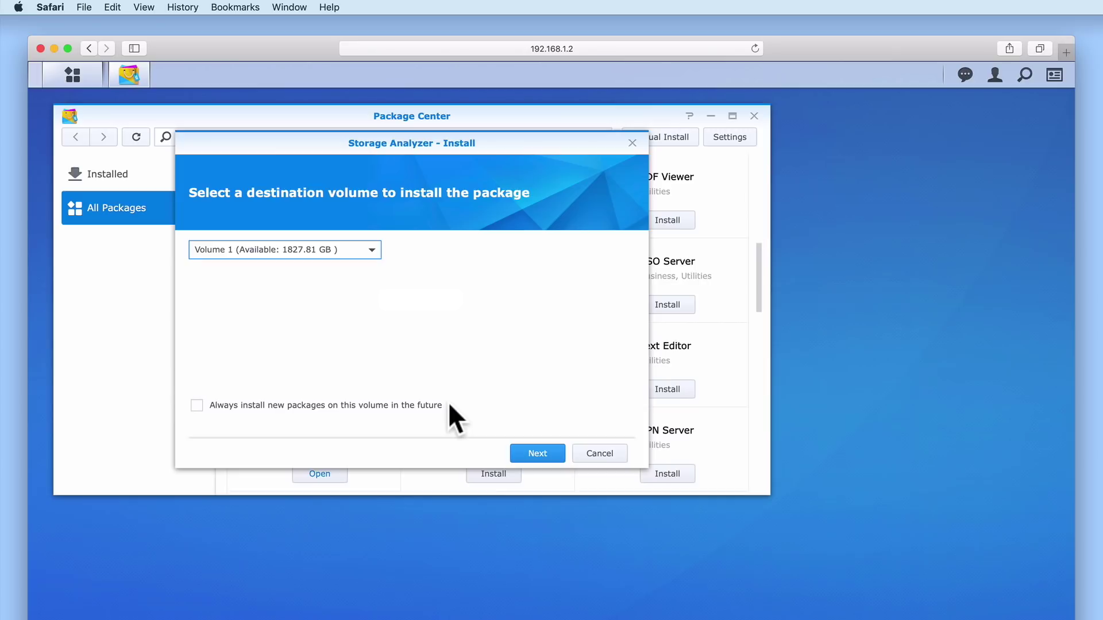
left_click(529, 455)
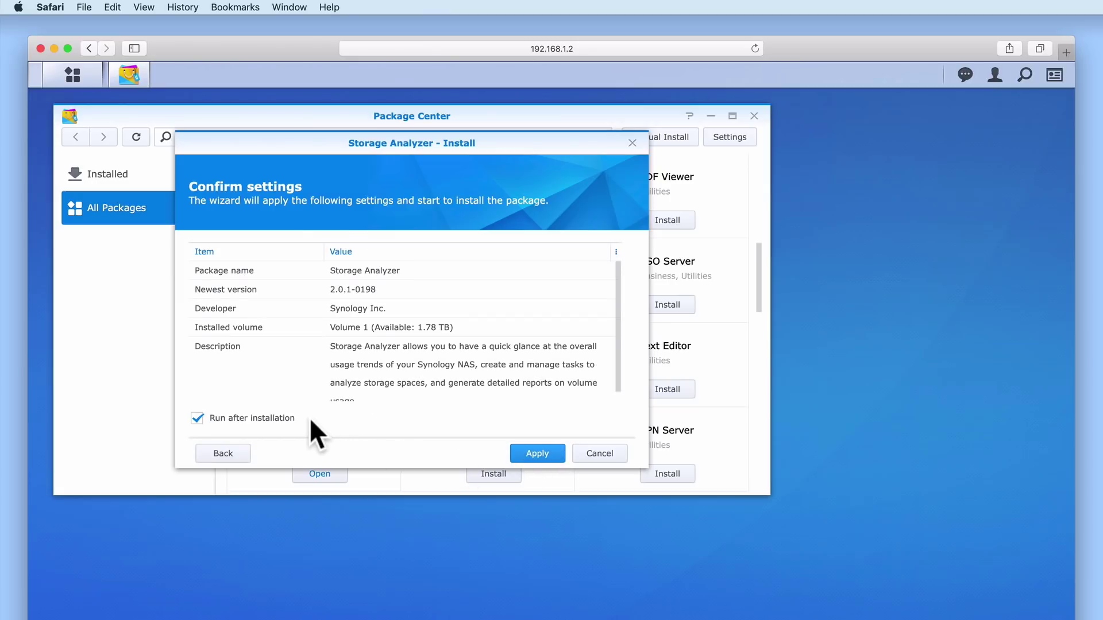
left_click(530, 454)
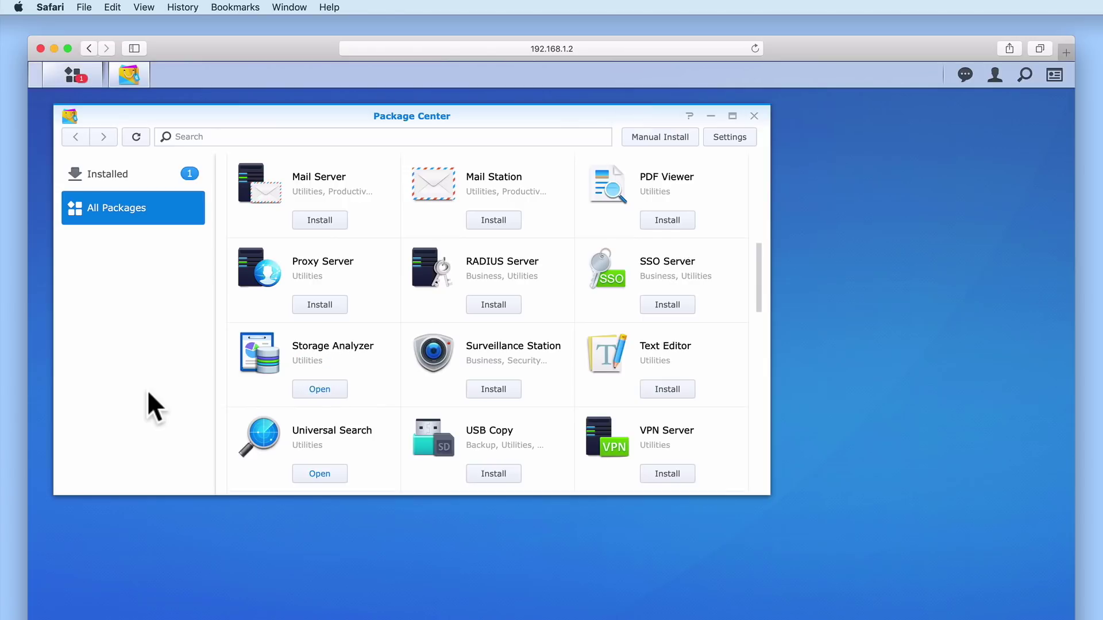
left_click(755, 116)
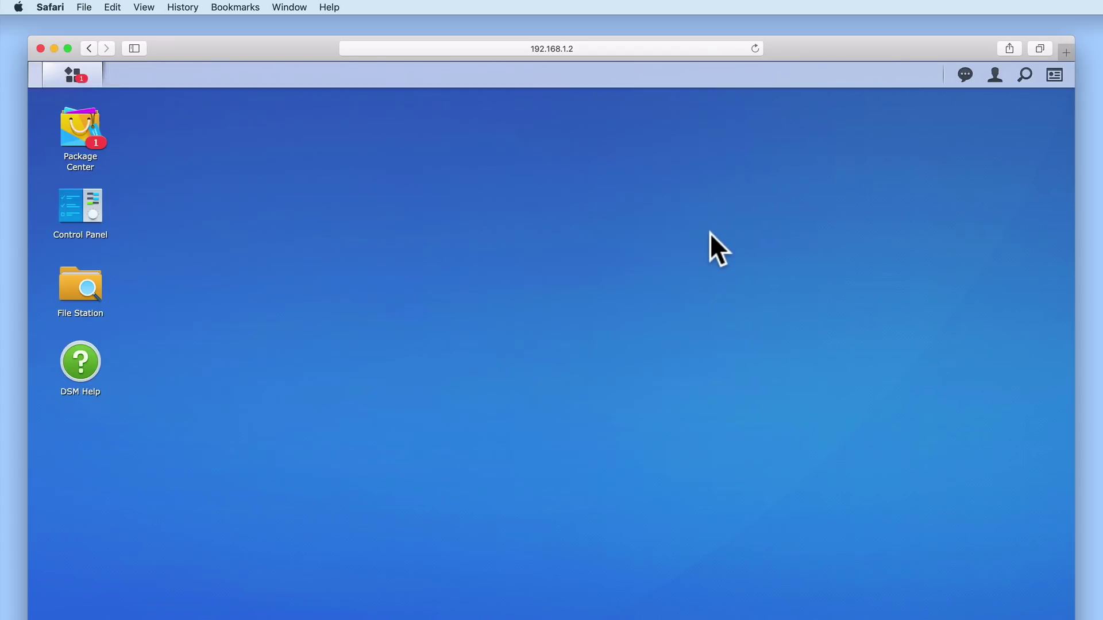
Launch Storage Analyzer from the application grid
left_click(80, 86)
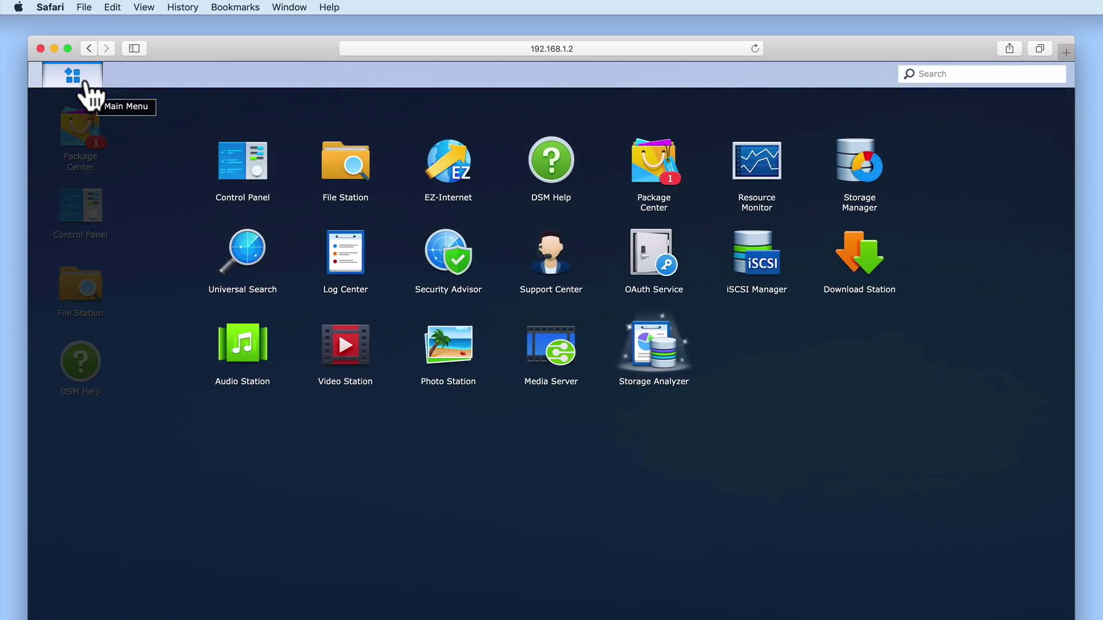
left_click(657, 364)
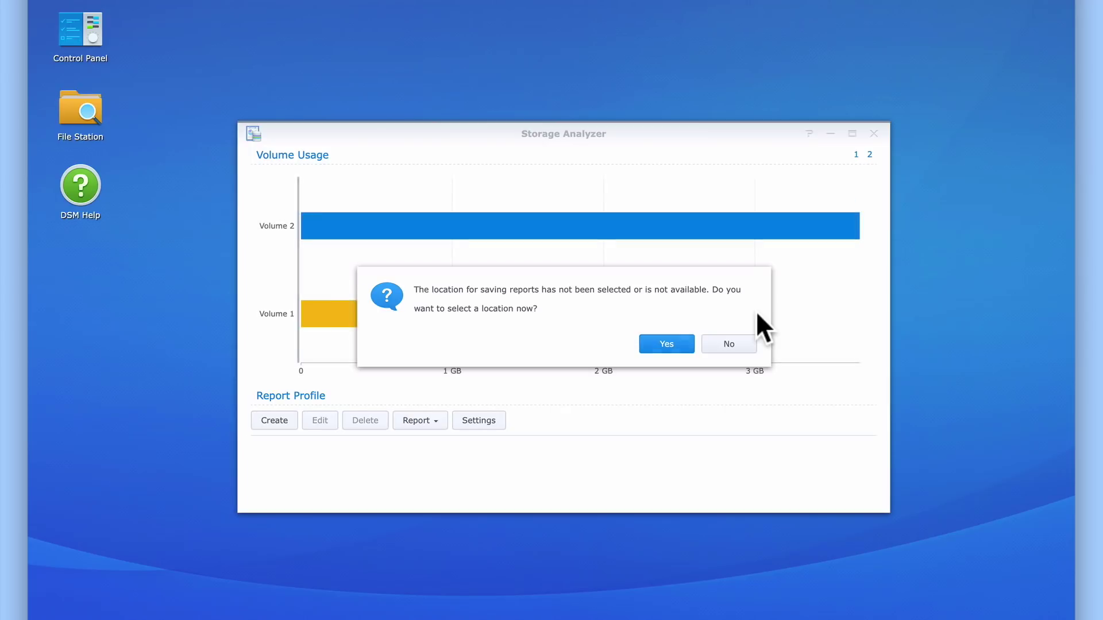
Choose the System Reports folder as the report save location and confirm the settings
left_click(676, 351)
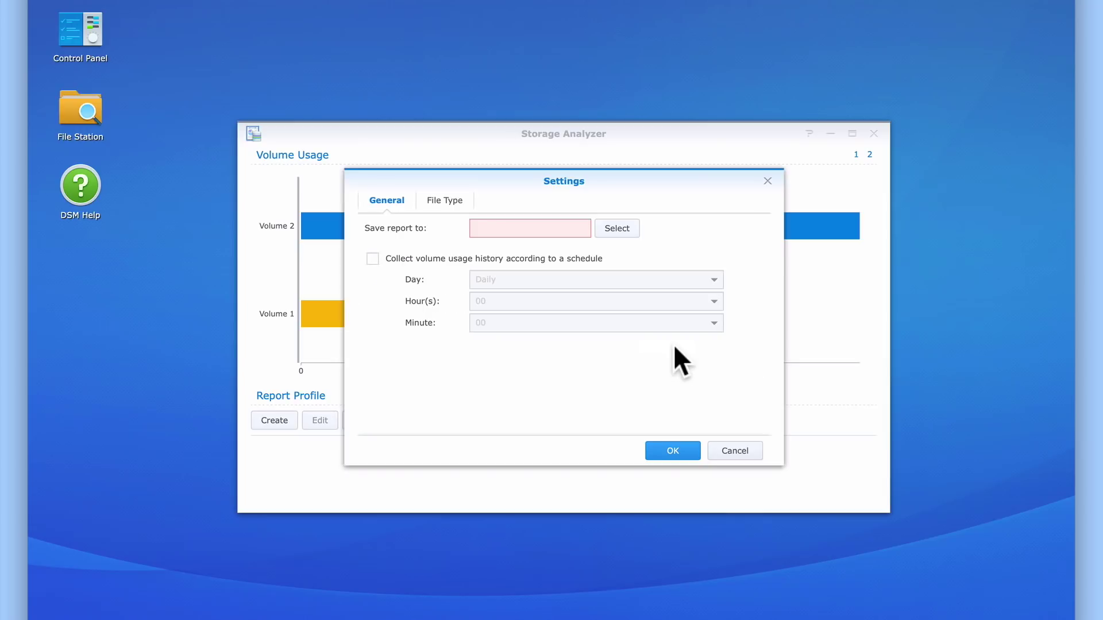
left_click(626, 230)
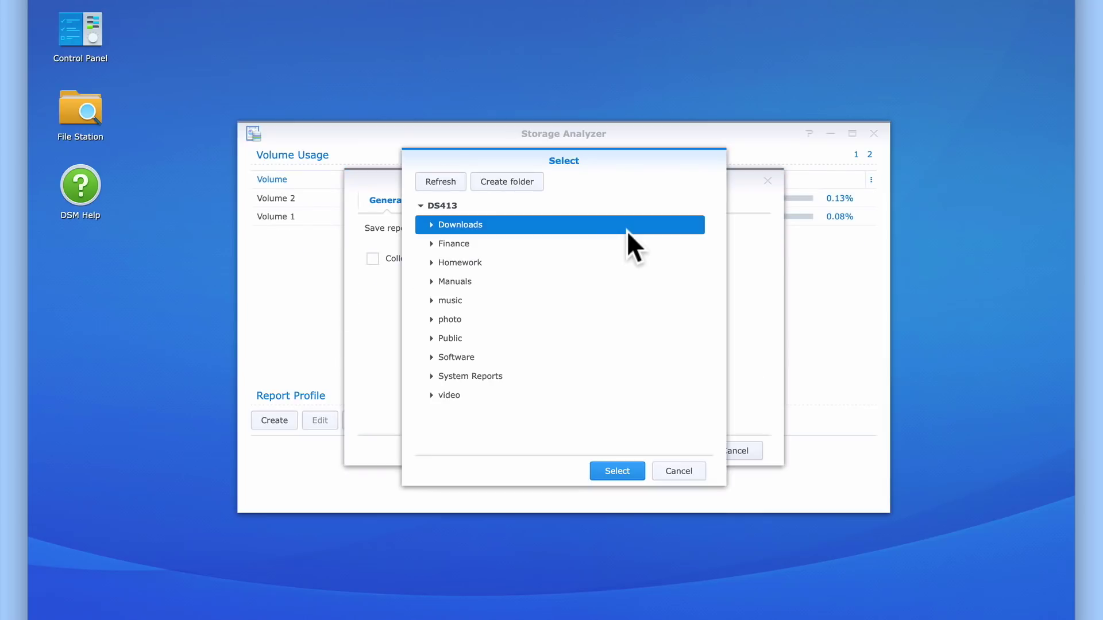
left_click(527, 378)
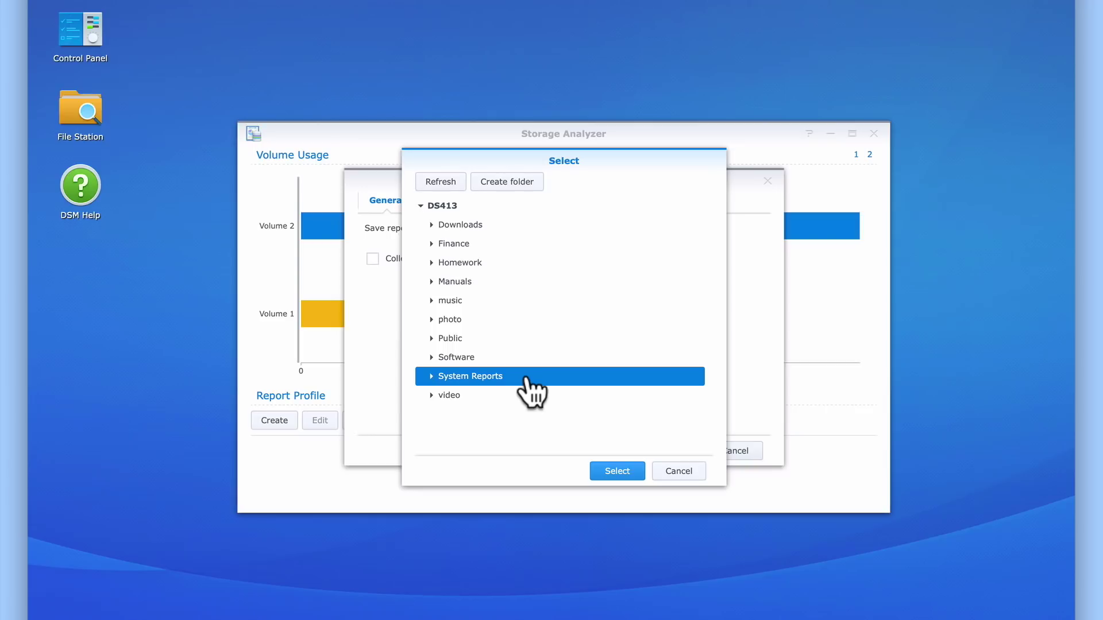
left_click(627, 472)
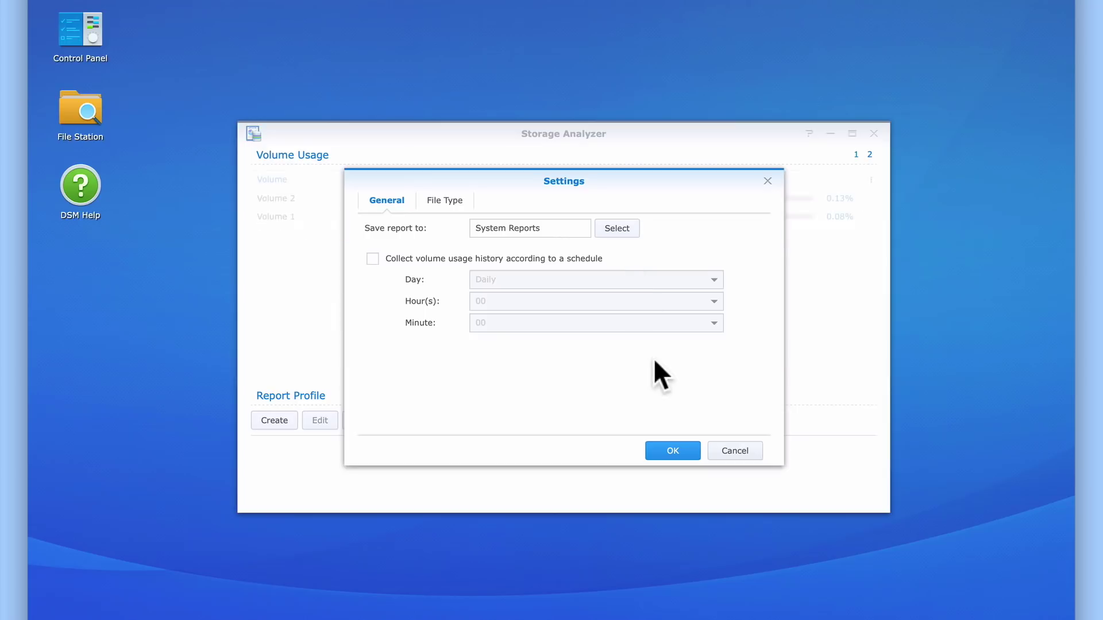
left_click(673, 452)
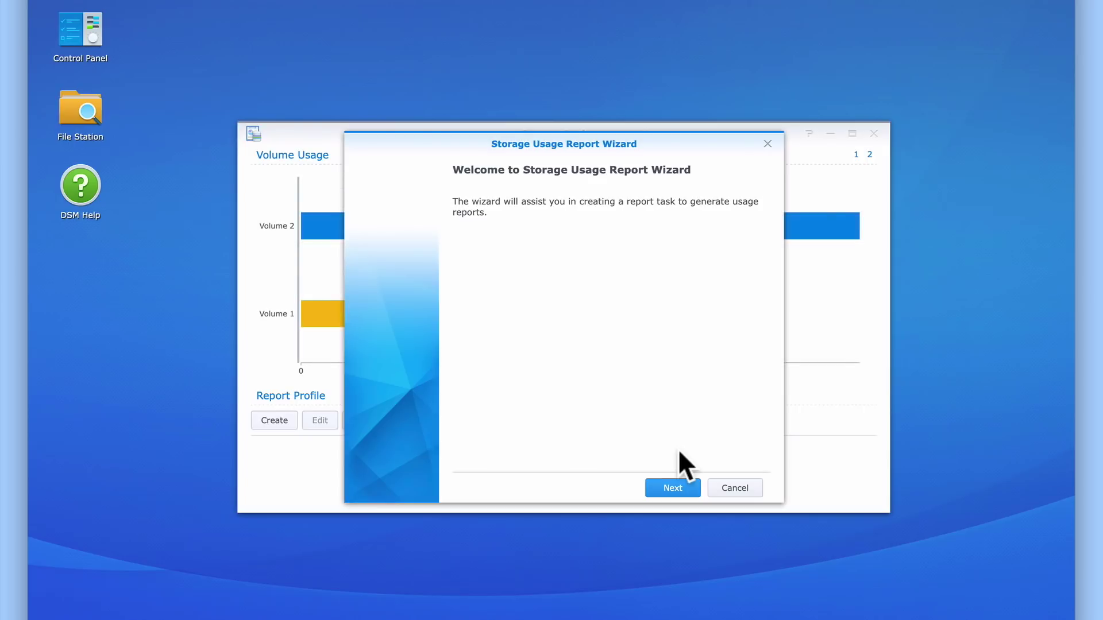
Name the report task 'Duplicate Files on NAS Report' and keep at most 100 reports
left_click(676, 490)
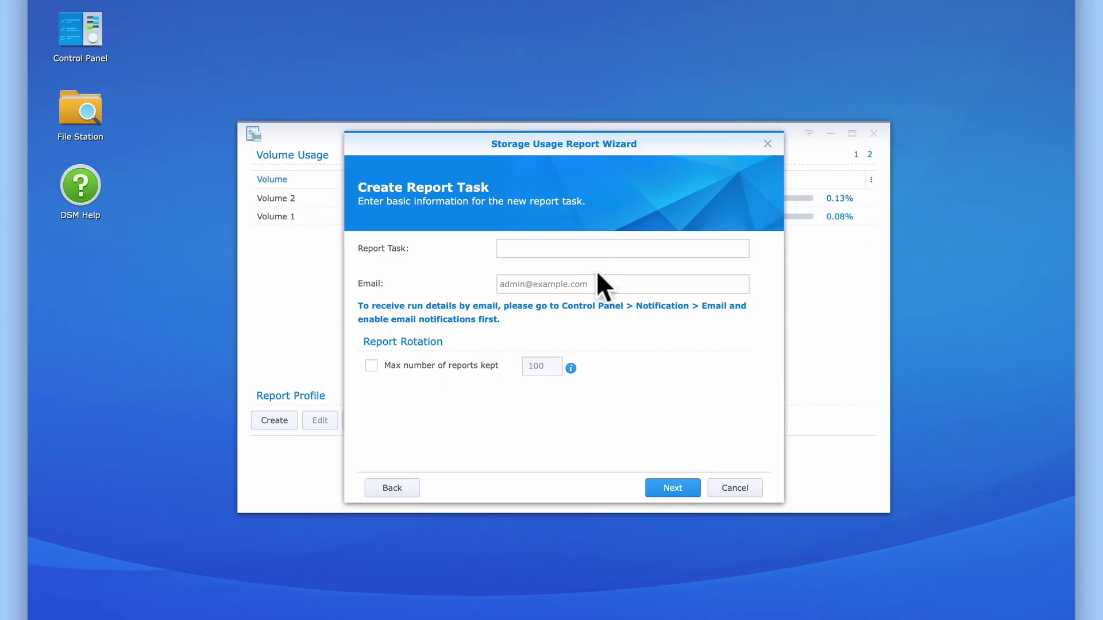
left_click(599, 249)
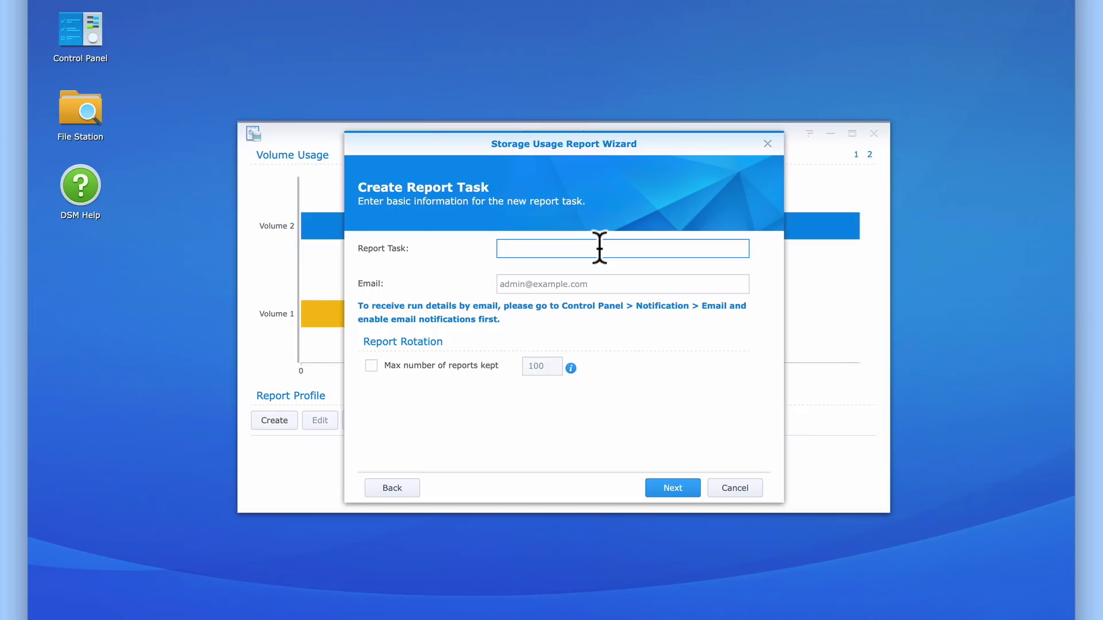
type("Duplicate Files")
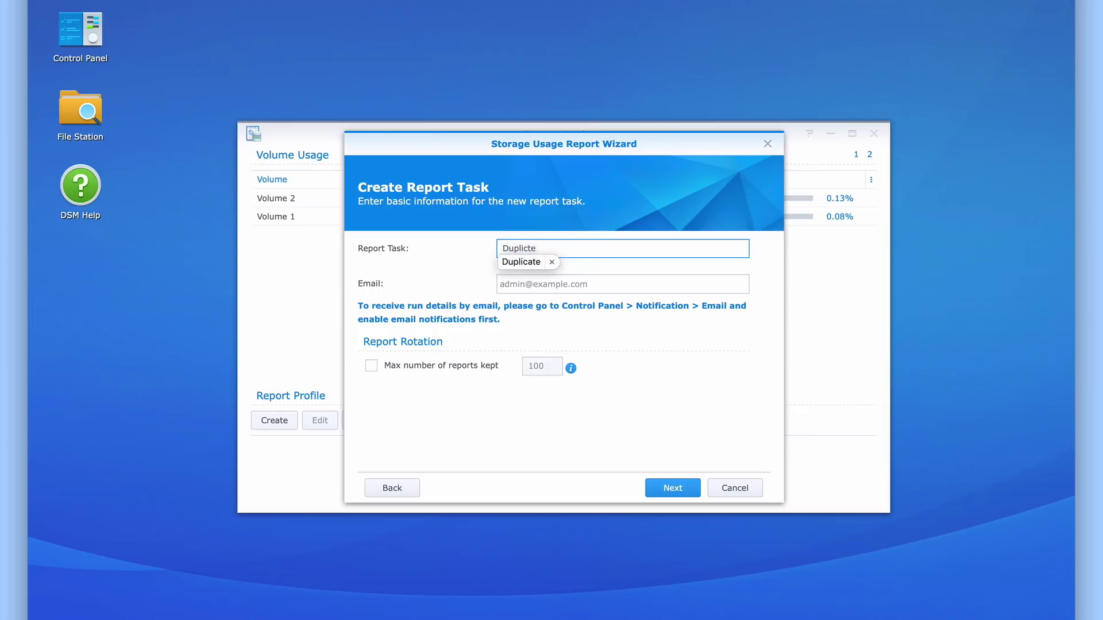
type(" on NAS Report")
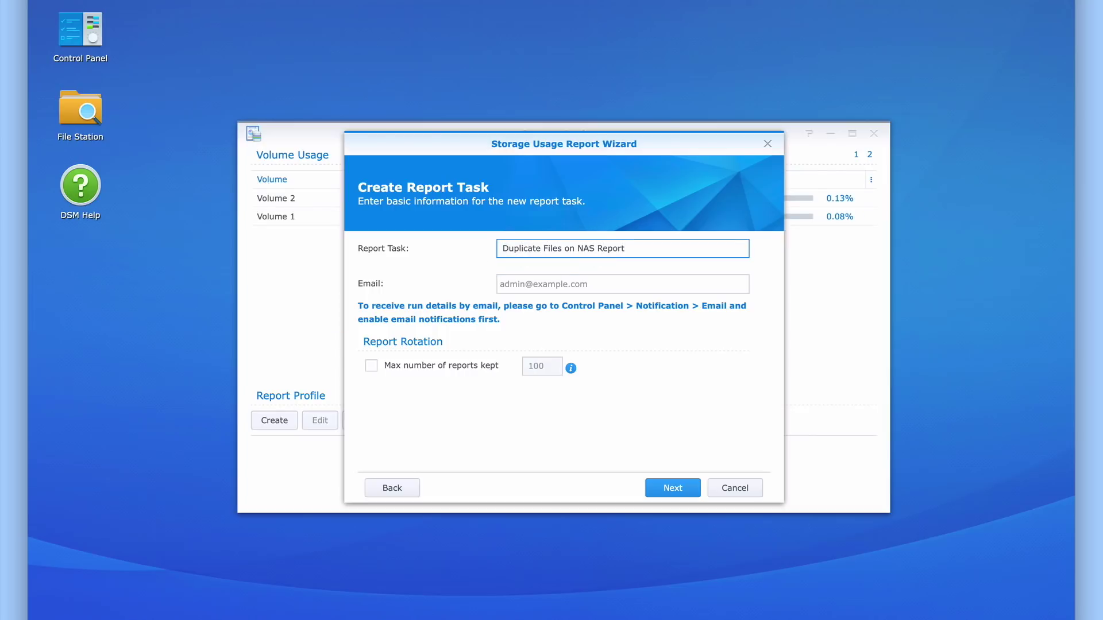
left_click(613, 286)
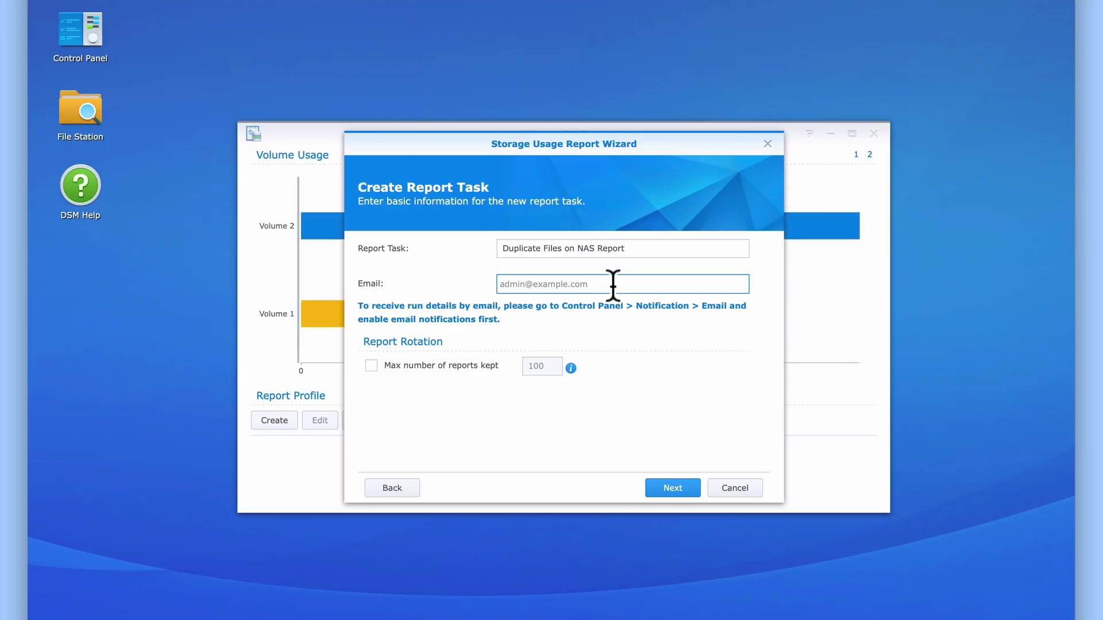
left_click(371, 365)
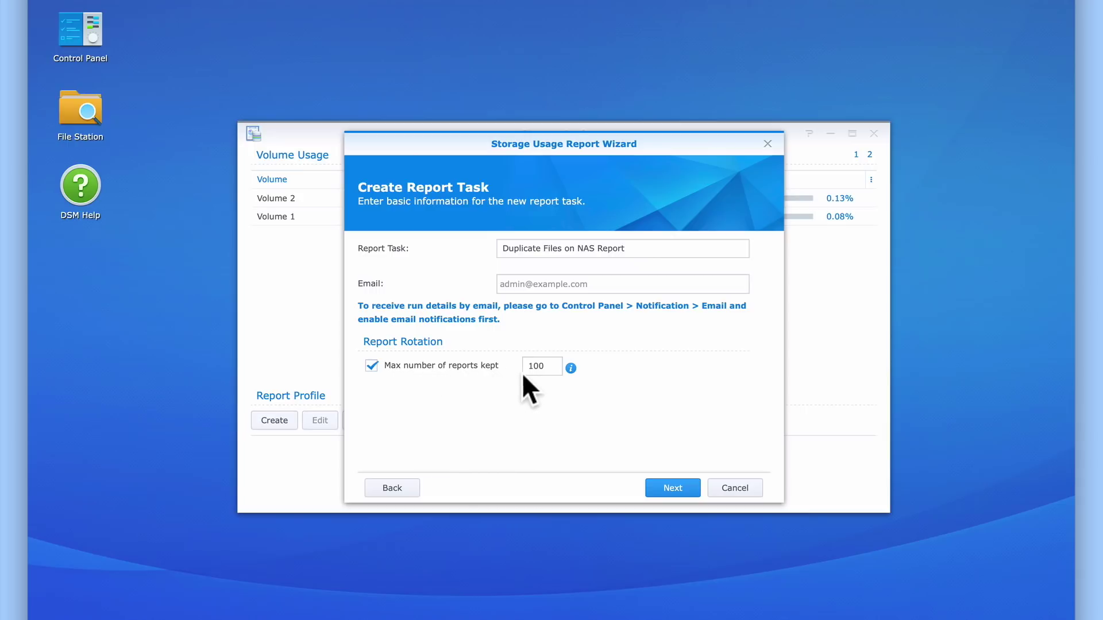
mouse_move(582, 377)
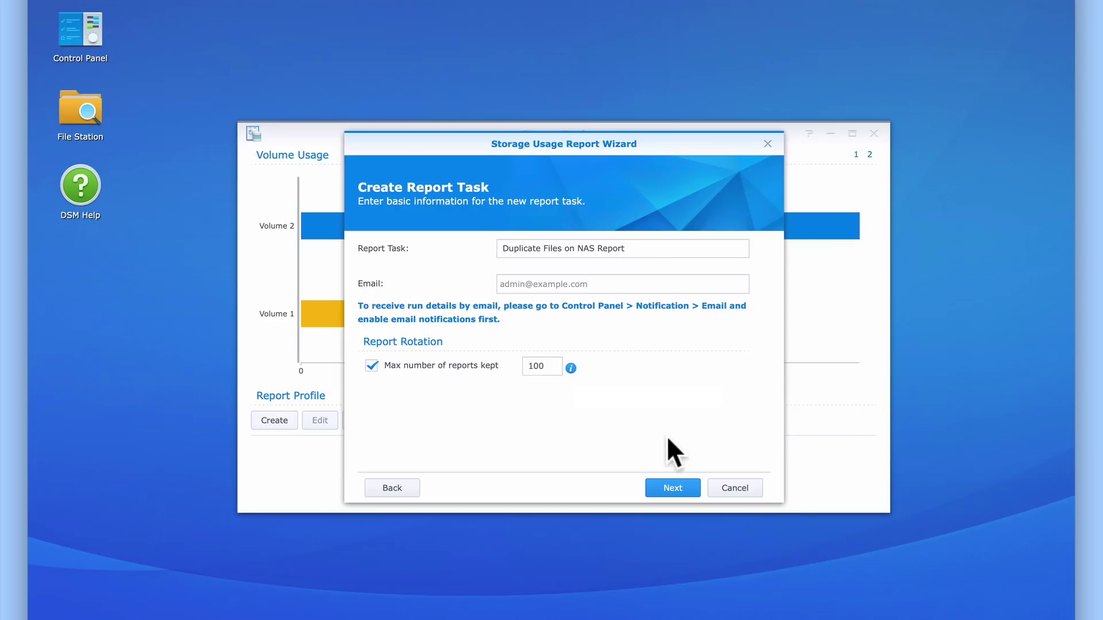
Clear all report types and enable only Duplicate File Candidates
left_click(673, 488)
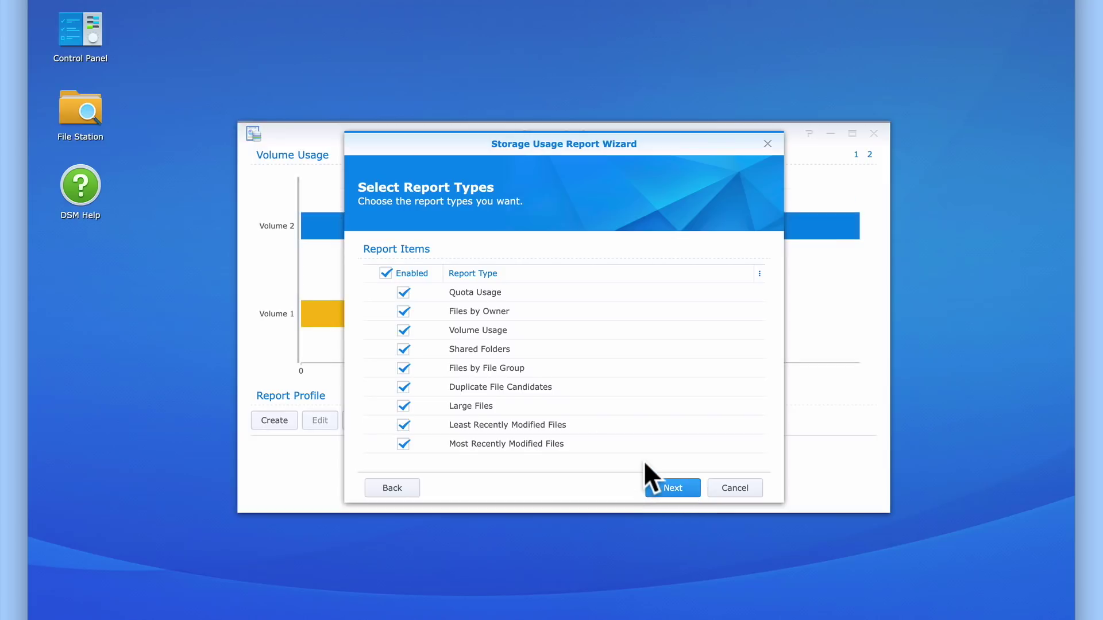
left_click(385, 273)
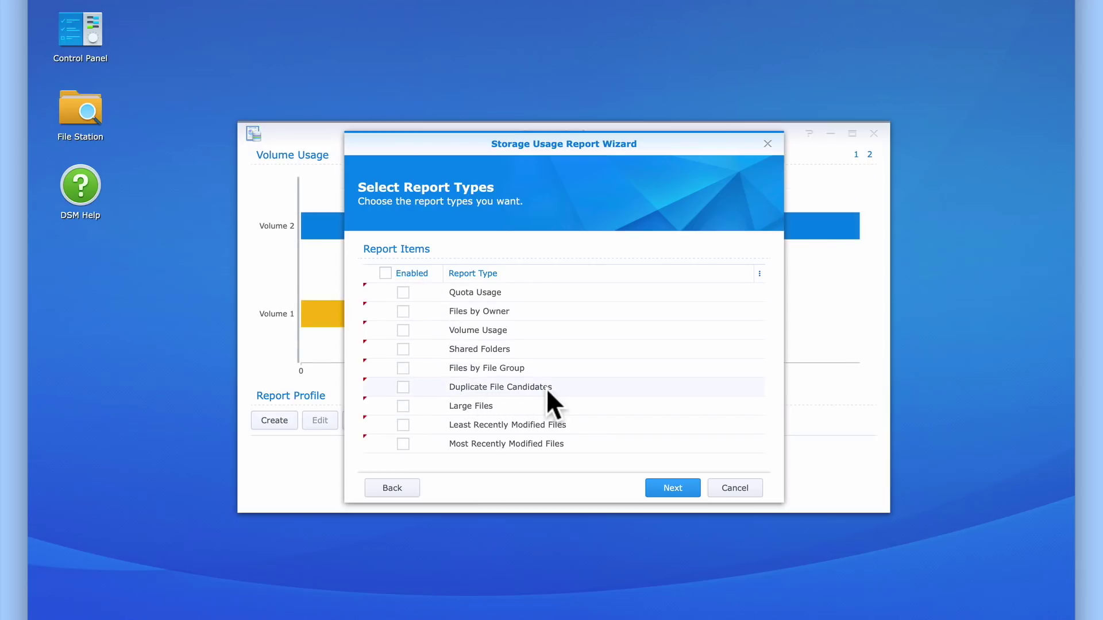
left_click(403, 386)
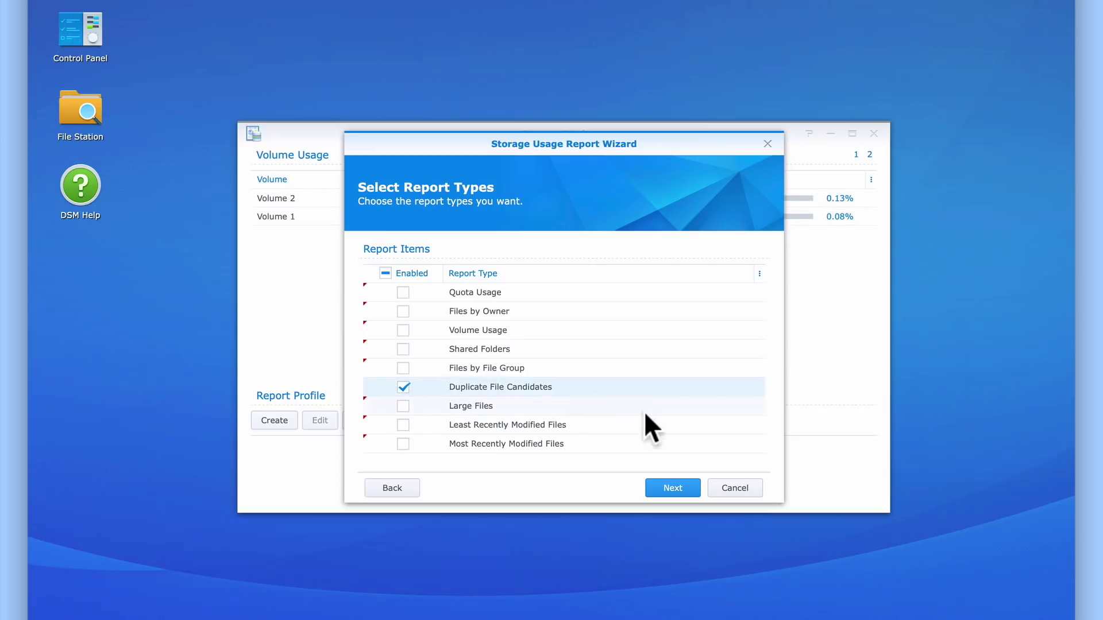
Turn on scheduled generation and try its Daily, 00 hour and 00 minute options
left_click(673, 489)
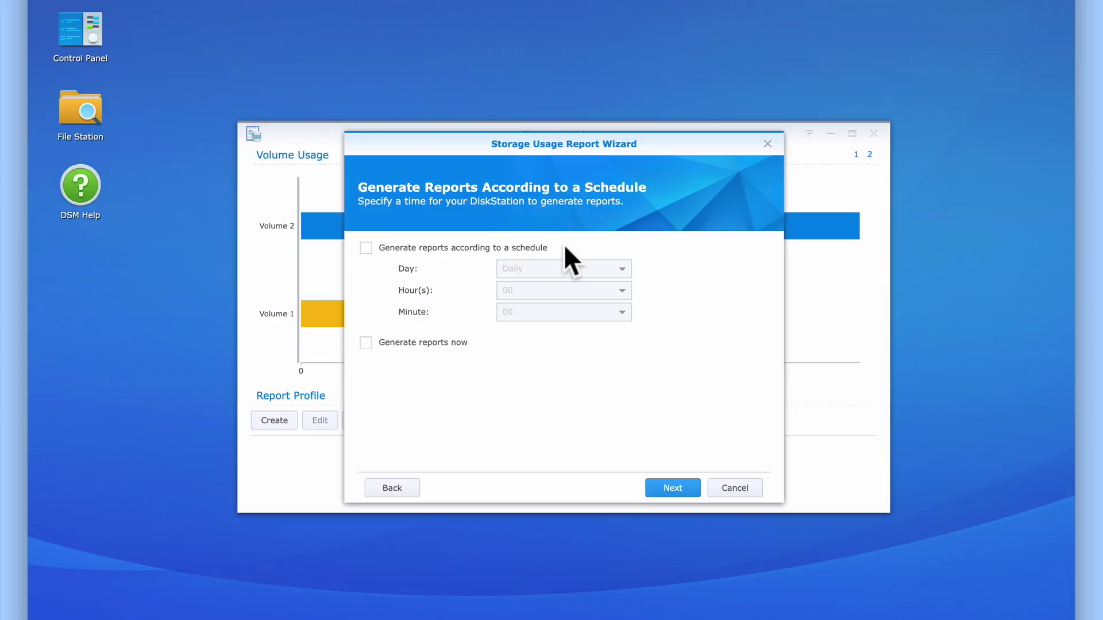
left_click(367, 248)
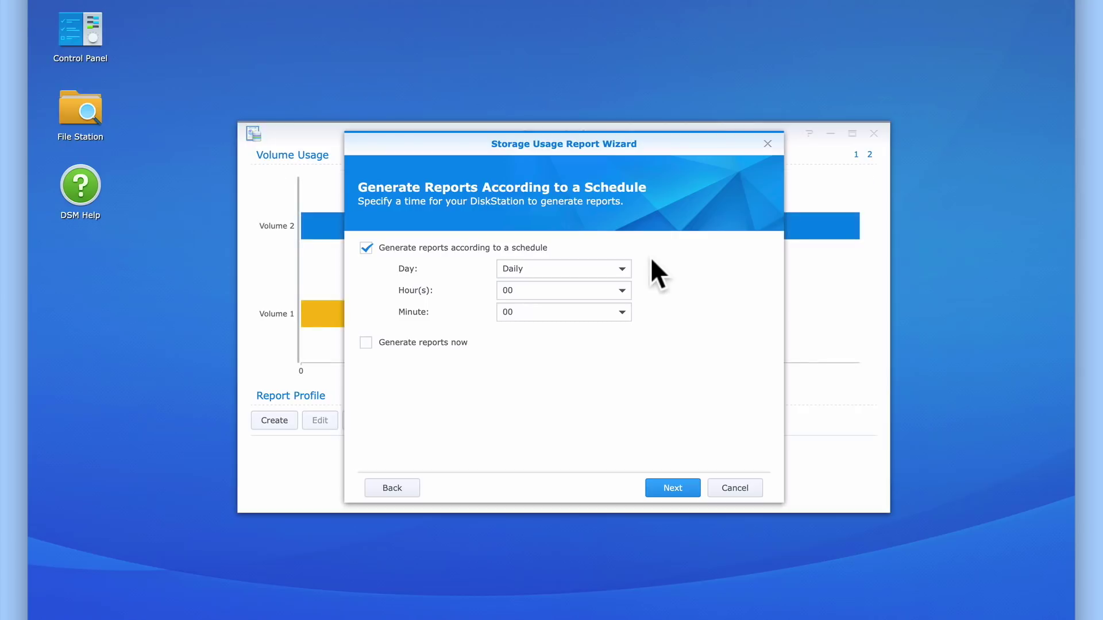
left_click(622, 269)
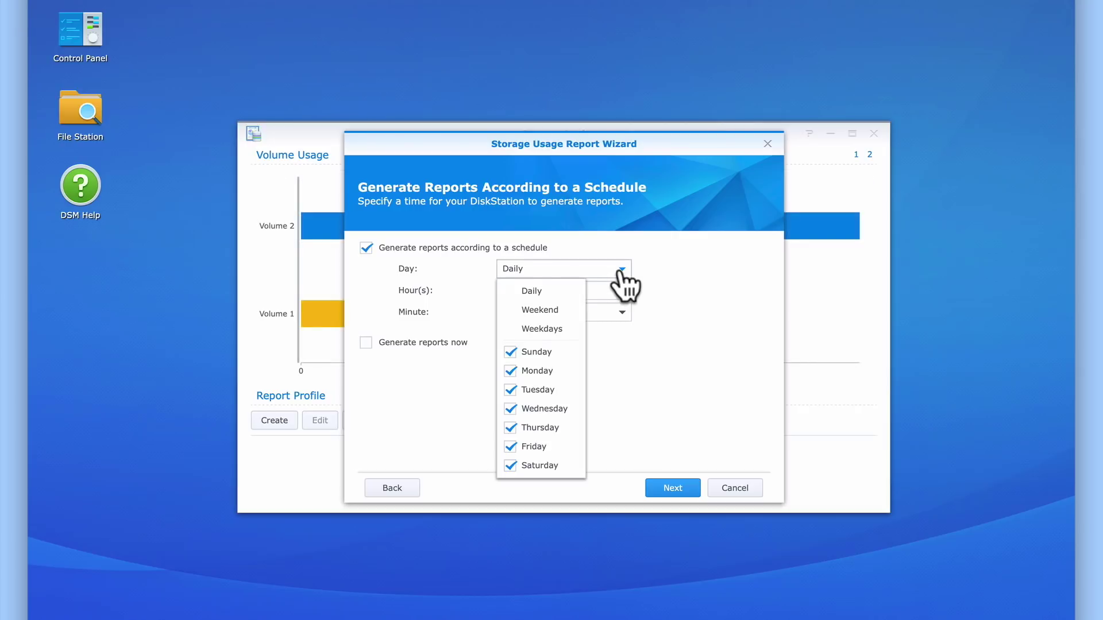
left_click(650, 267)
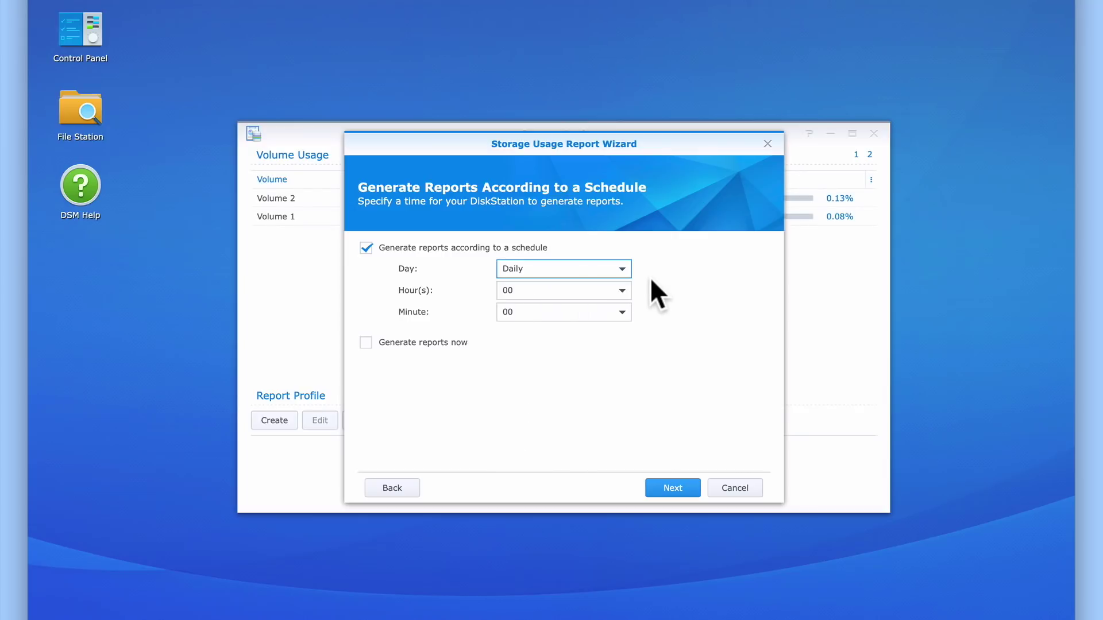
left_click(624, 290)
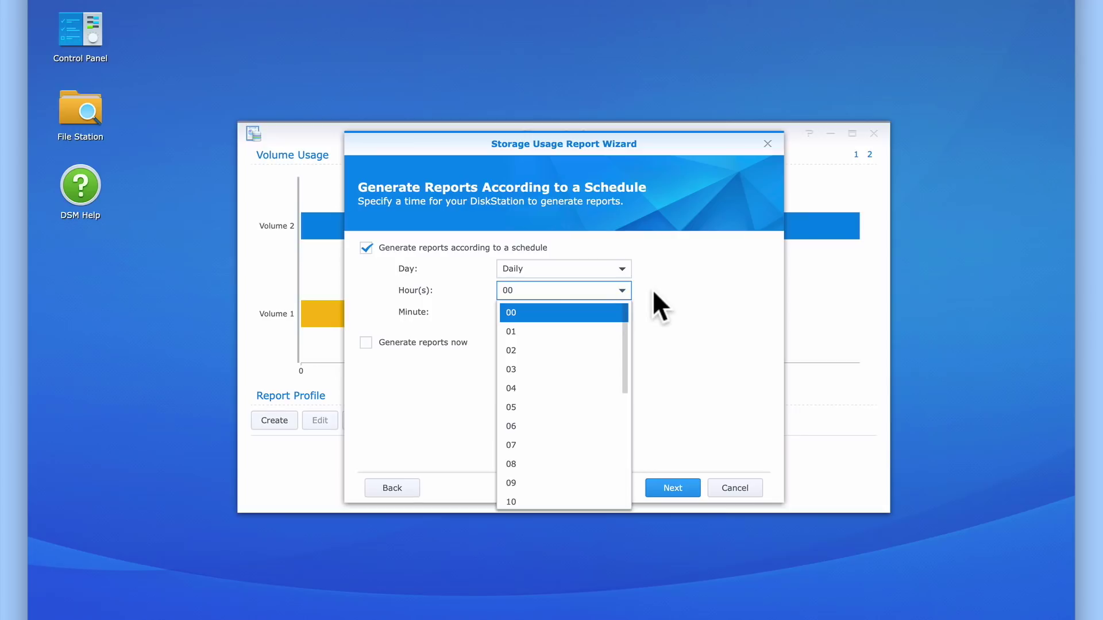
left_click(653, 292)
left_click(622, 313)
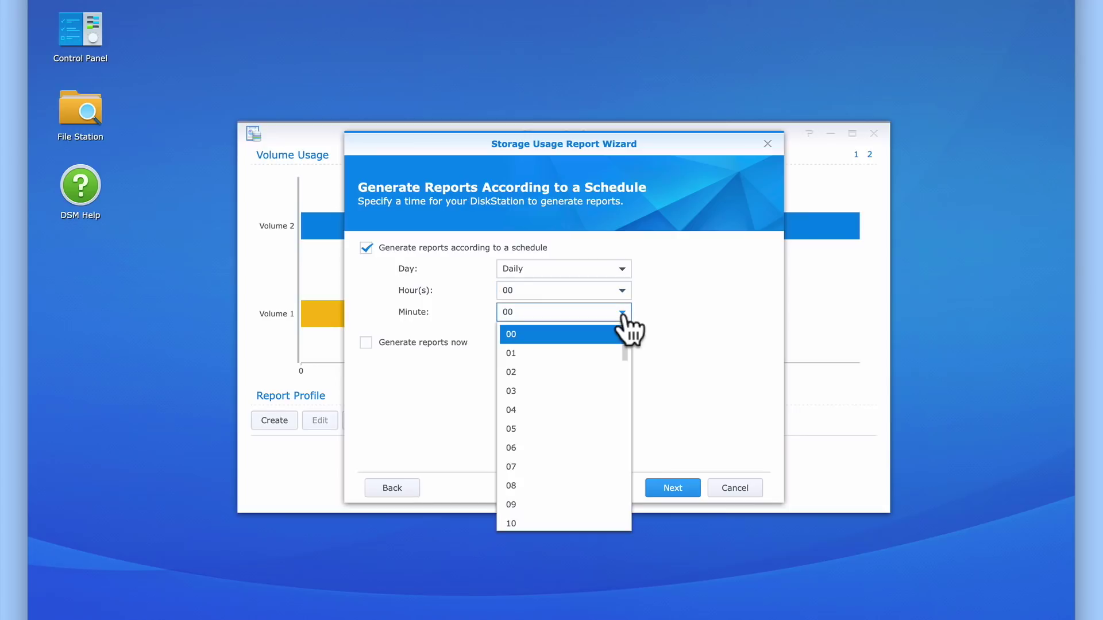
left_click(656, 310)
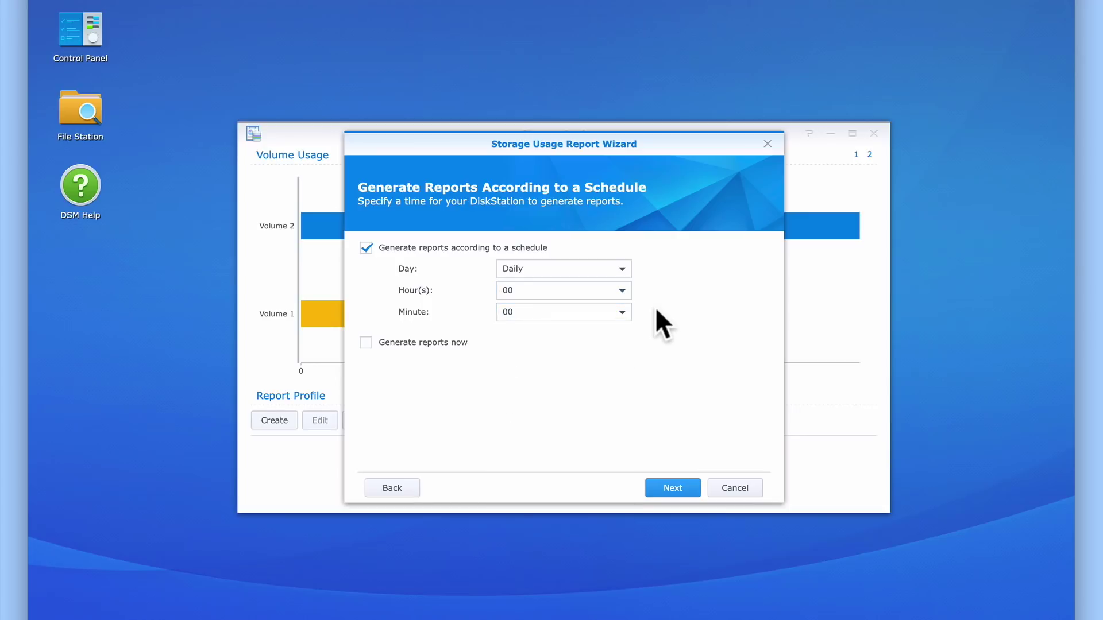
Turn off the schedule and choose to generate the report now
left_click(367, 248)
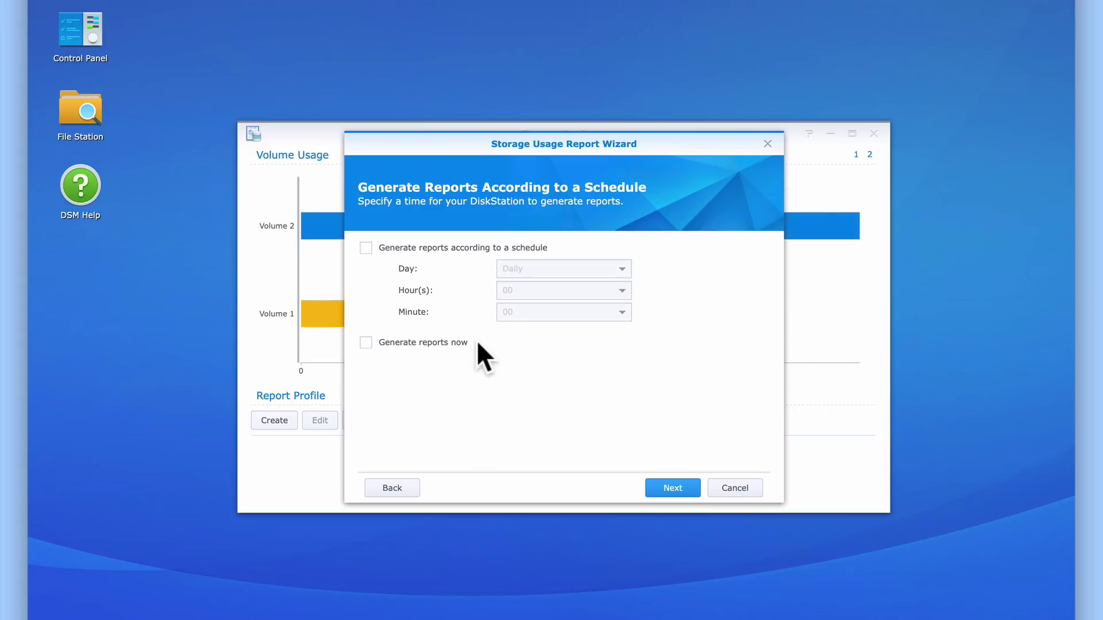
left_click(362, 342)
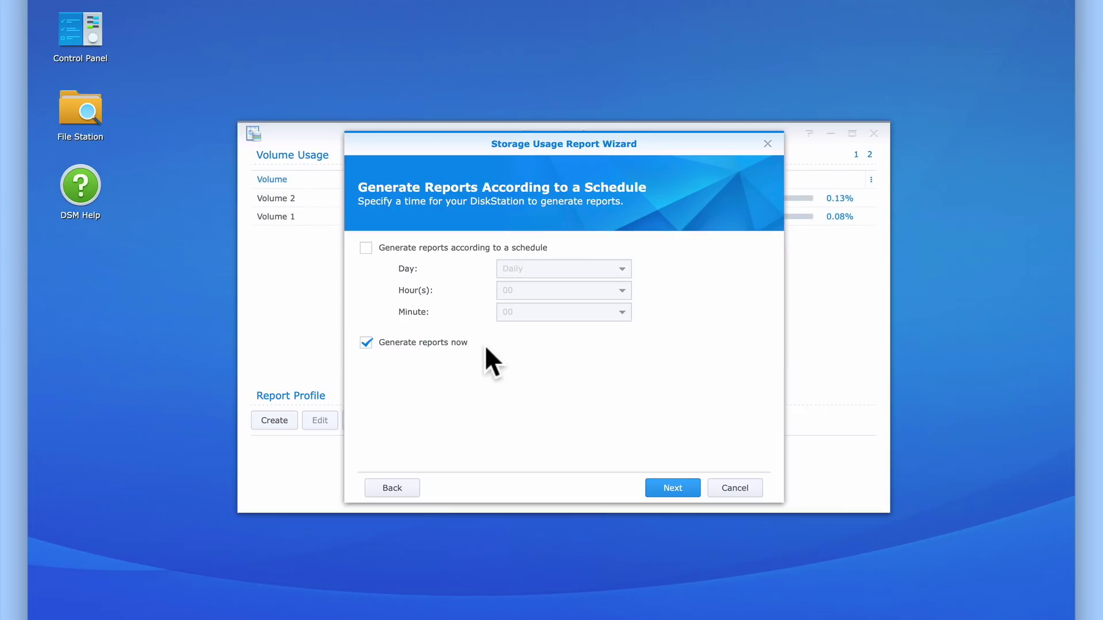
left_click(684, 489)
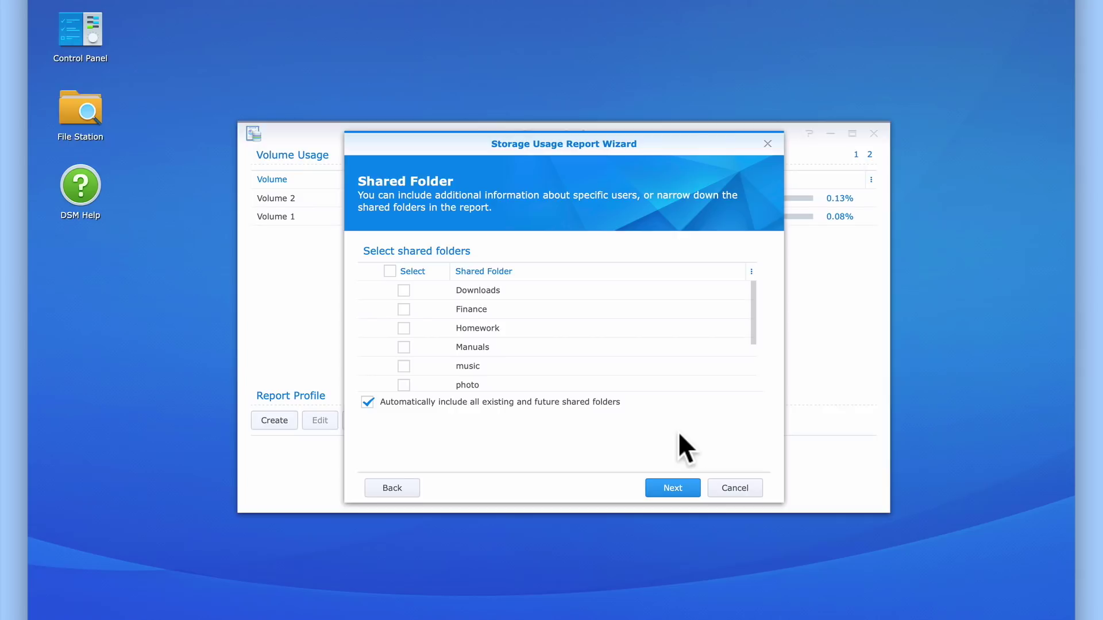
Tick all shared folders, untick System Reports, and continue to Configure Options
left_click_drag(754, 325, 745, 298)
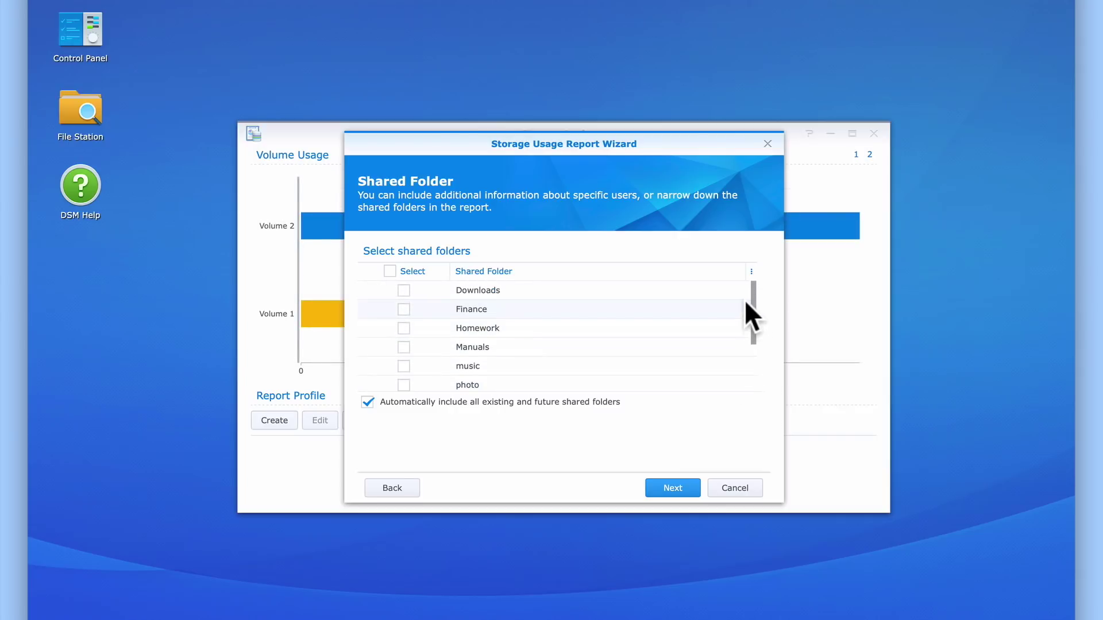
left_click(390, 271)
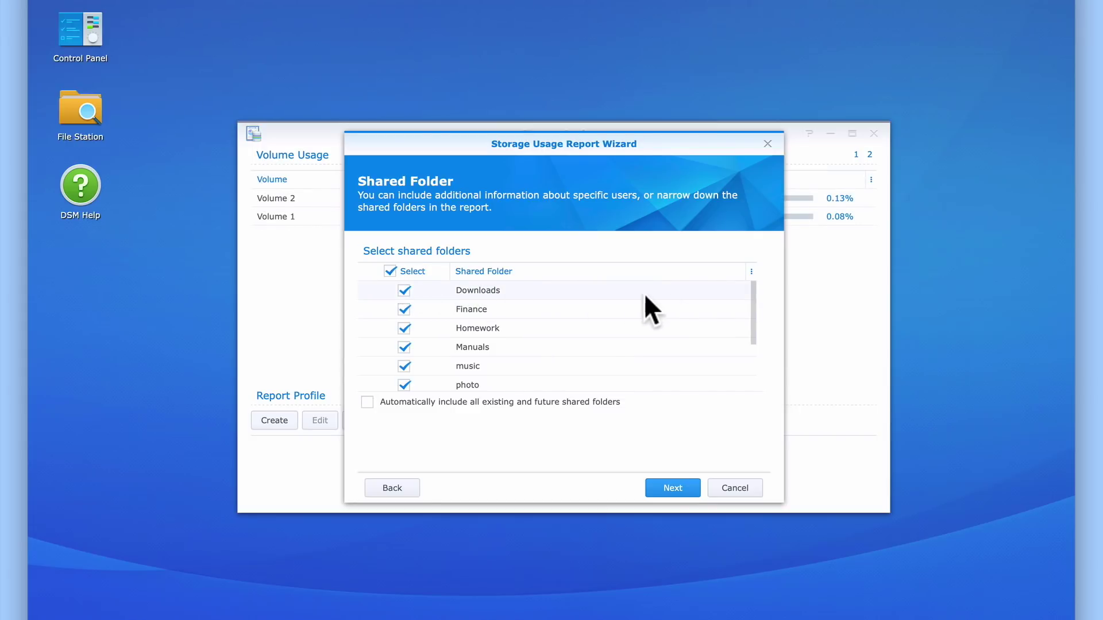
left_click_drag(753, 295, 757, 343)
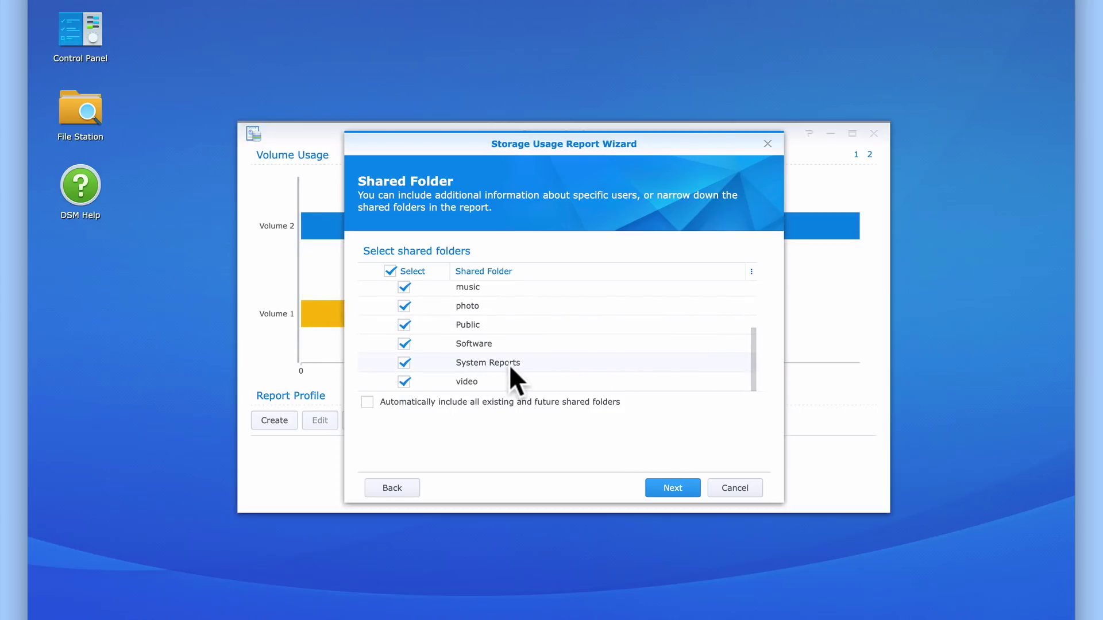
left_click(403, 363)
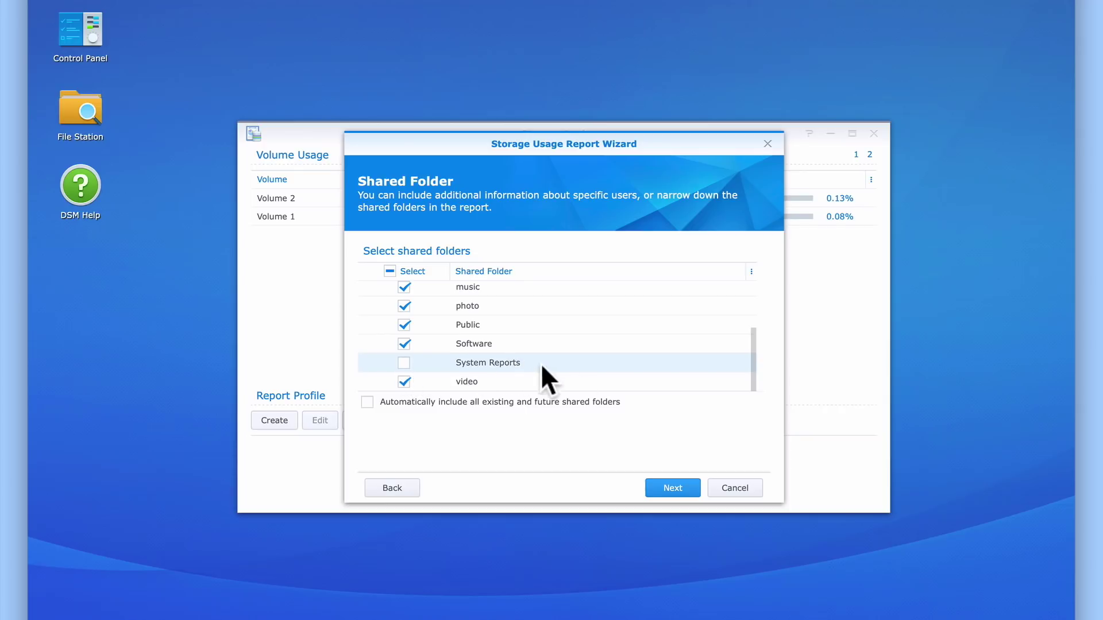
left_click(673, 490)
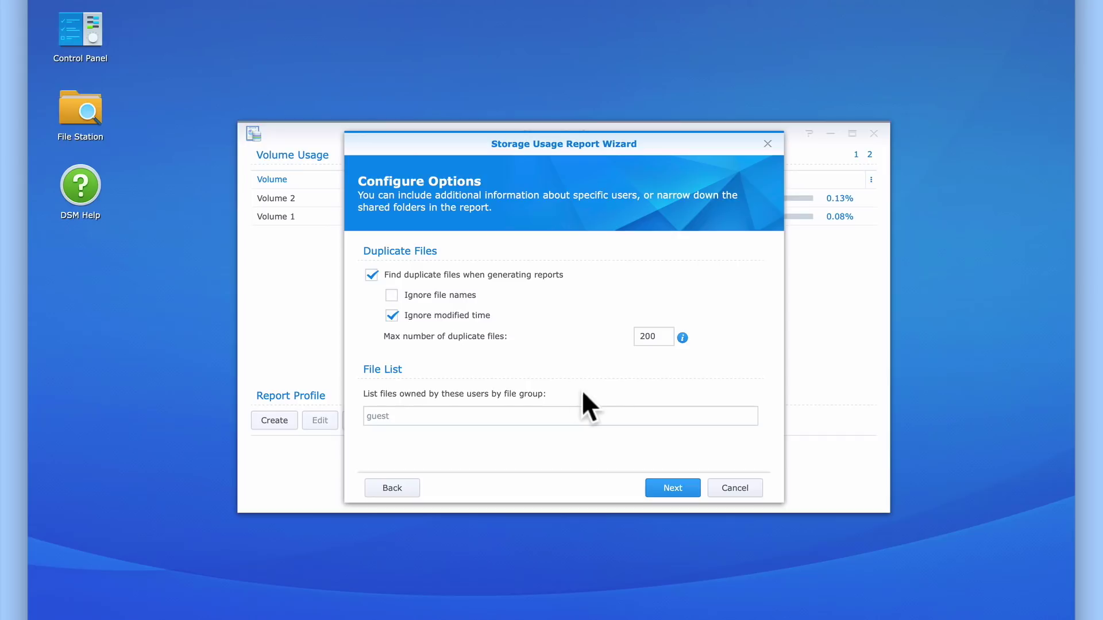
Advance the report wizard past the duplicate-file options to the settings Summary
left_click(692, 493)
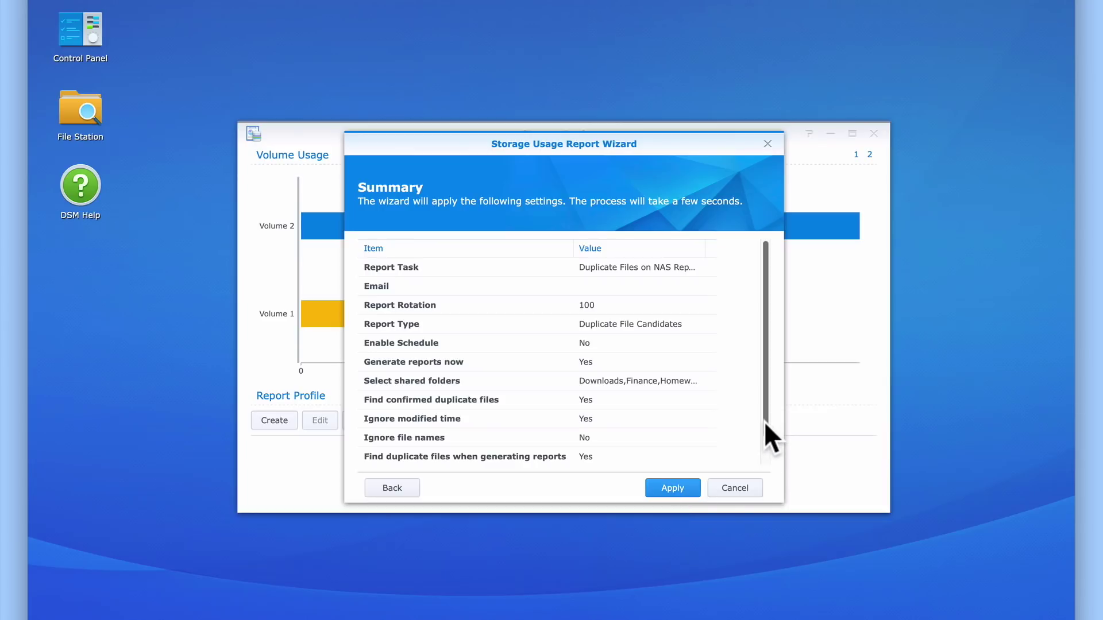
Review the Summary and apply it so the Duplicate Files on NAS Report generates
left_click_drag(764, 422, 769, 454)
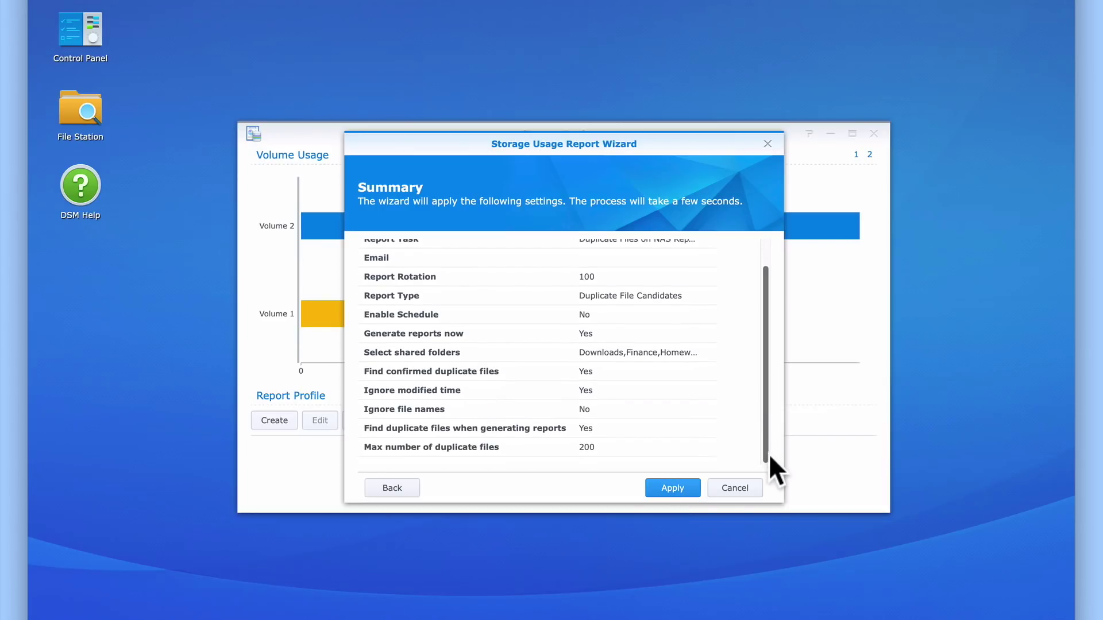
left_click(684, 486)
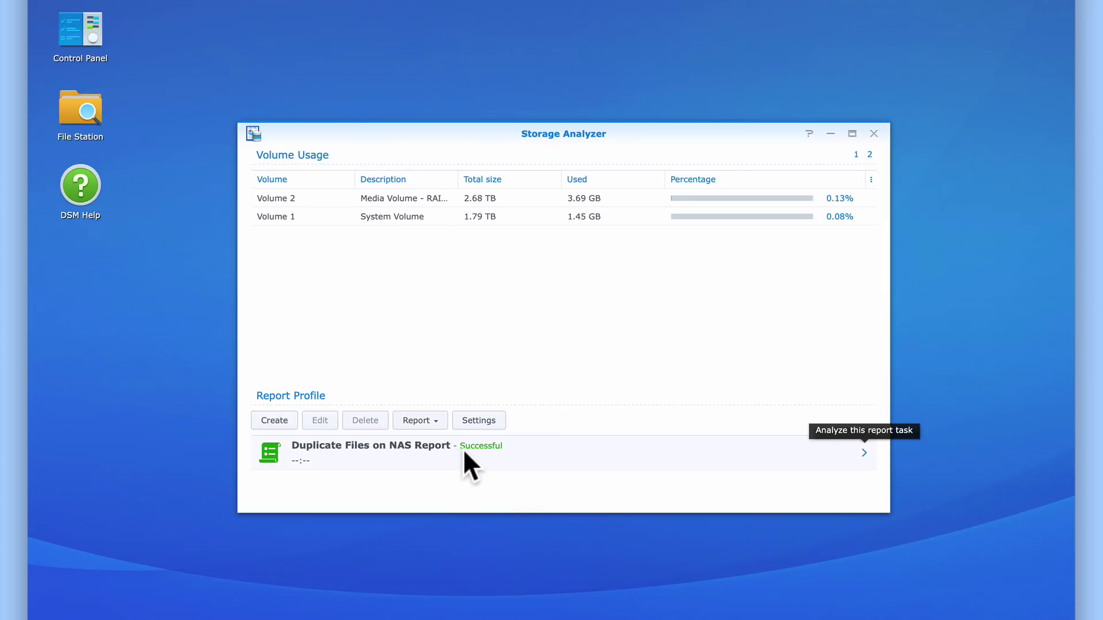
Open the Duplicate Files on NAS Report analysis and list its 7 duplicate files
left_click(864, 454)
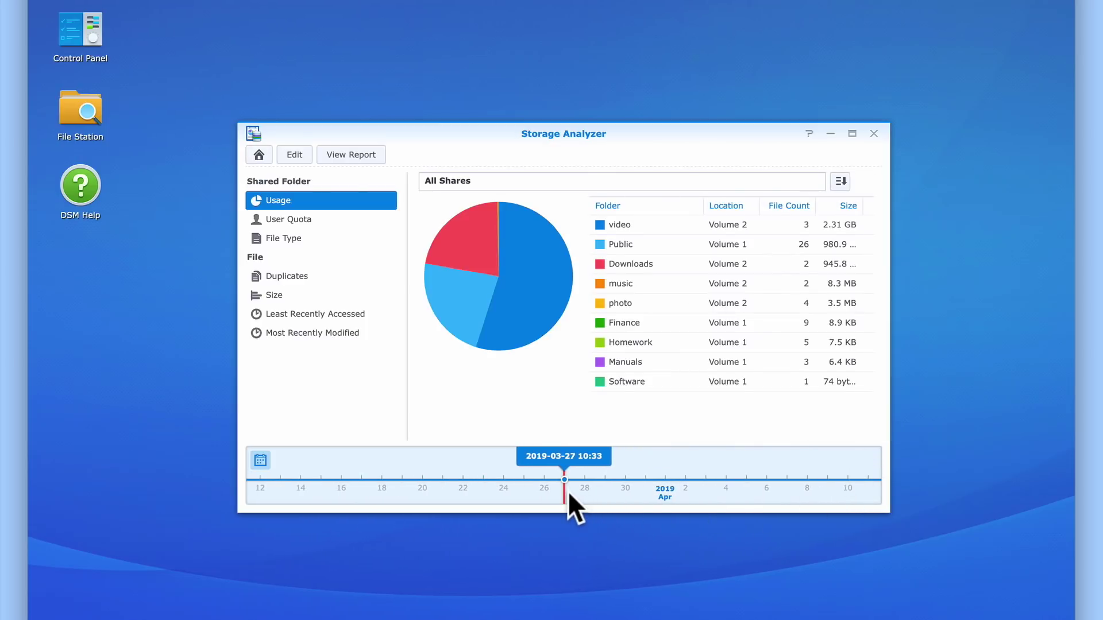
left_click(290, 285)
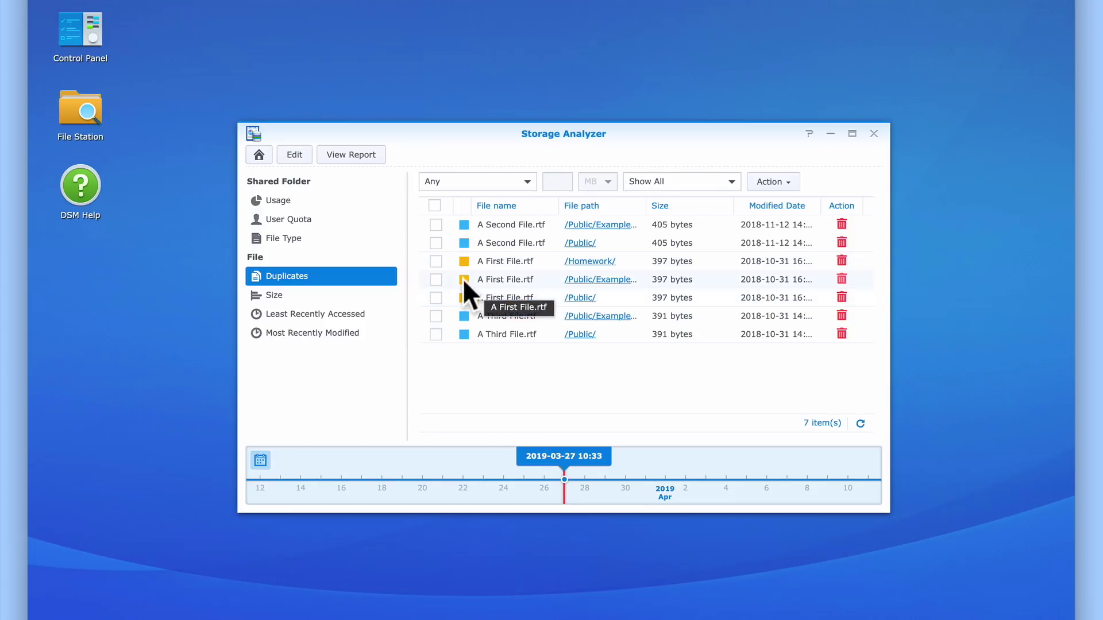
Delete the /Homework/ copy of A First File.rtf and confirm the deletion
left_click(436, 261)
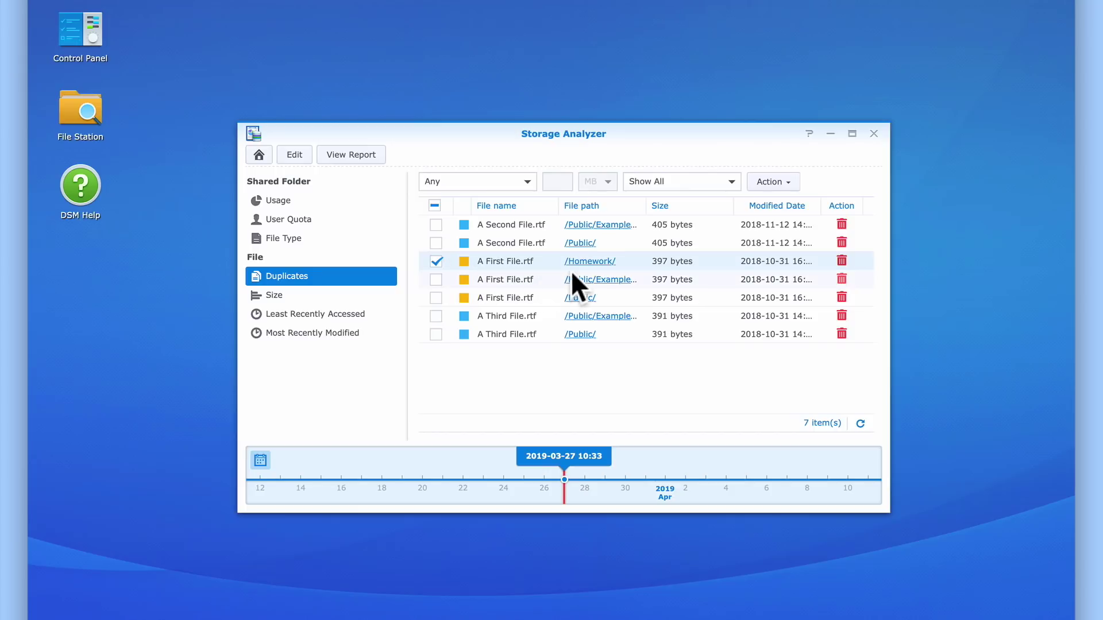
left_click(841, 262)
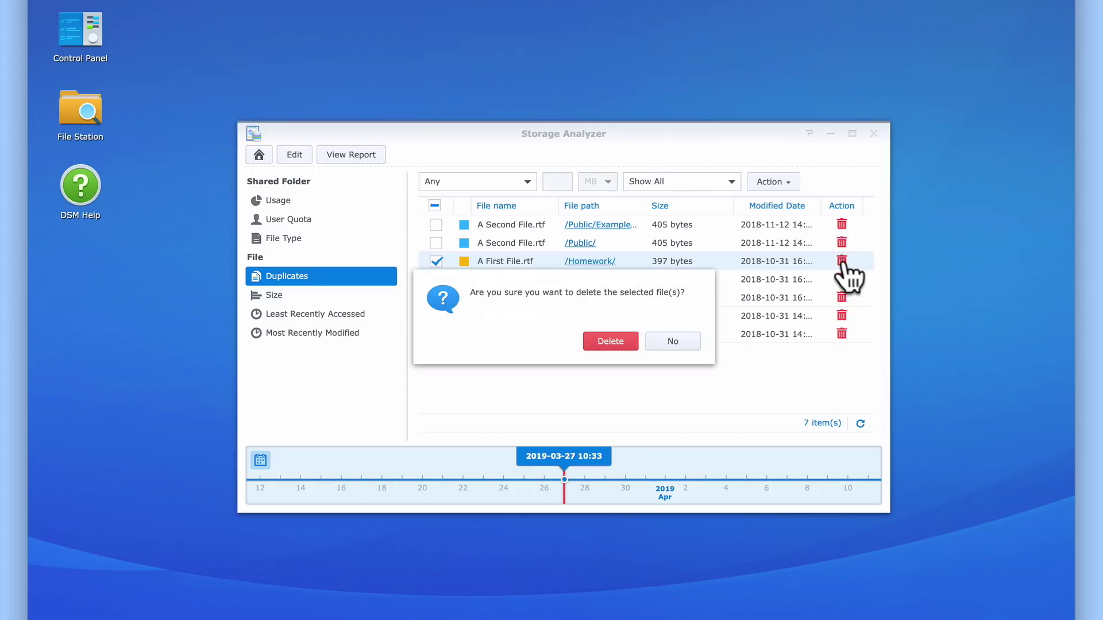
left_click(624, 345)
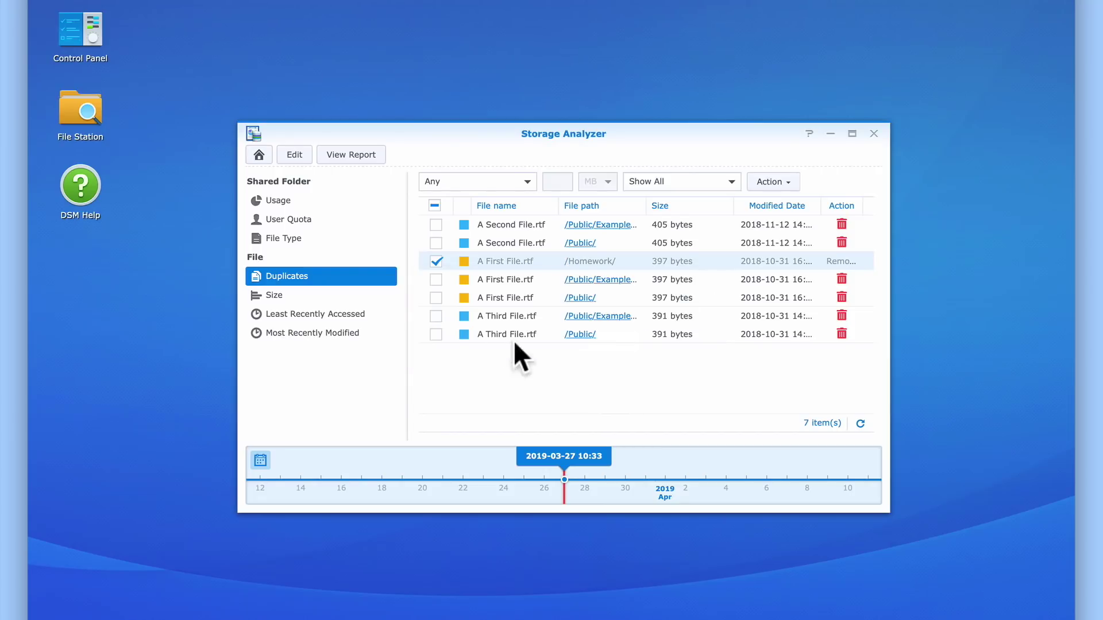
Delete the Example Folder copies of A First, A Second and A Third File.rtf via Action > Delete
left_click(437, 224)
left_click(436, 279)
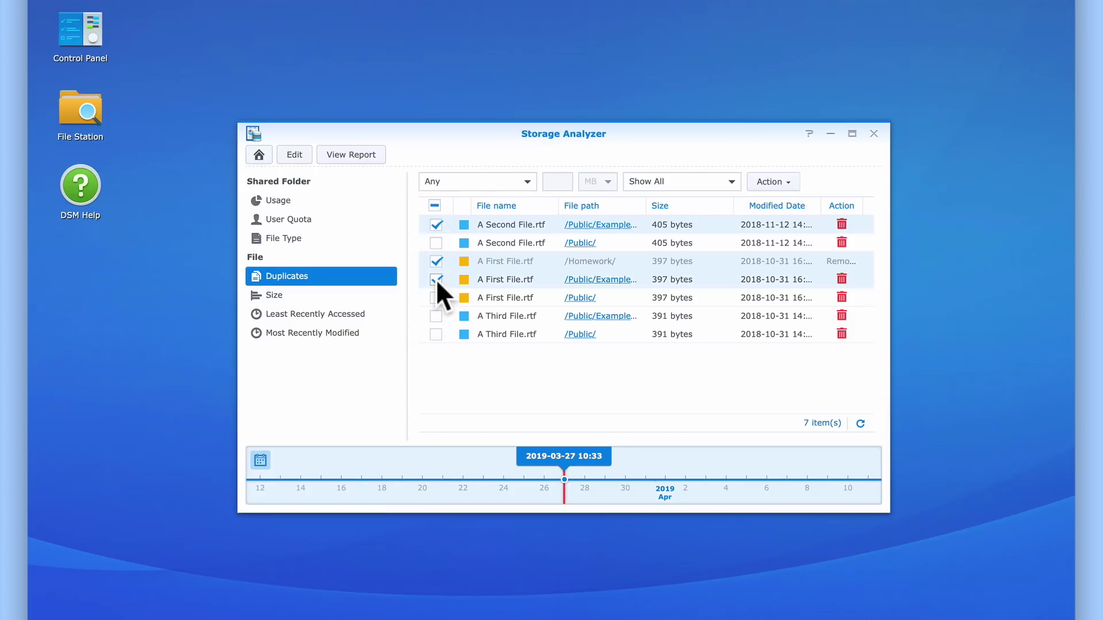
left_click(437, 316)
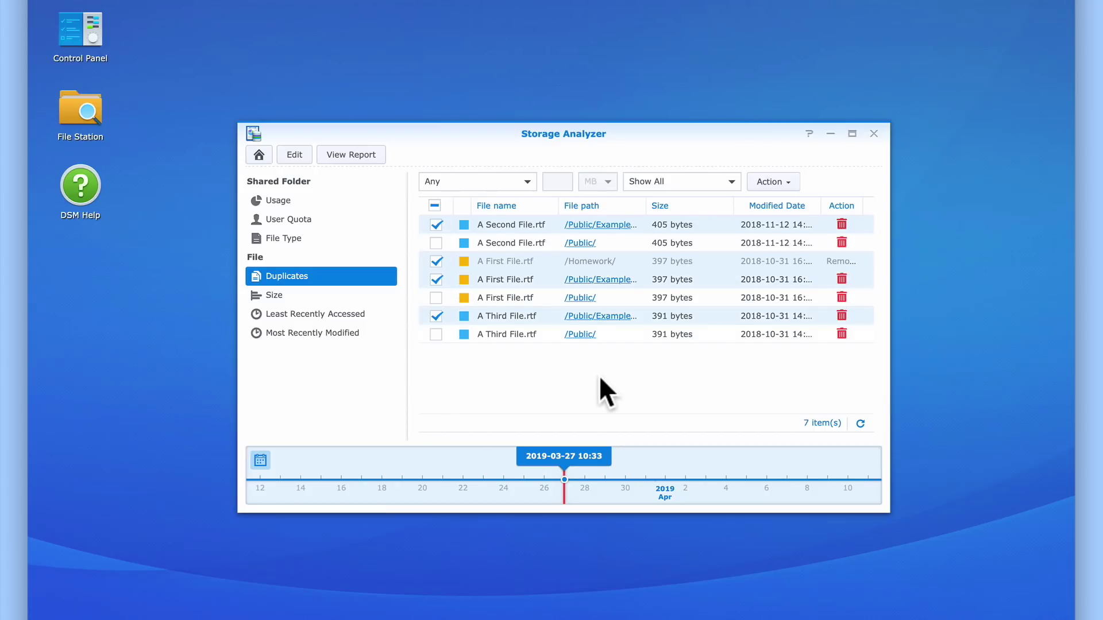
left_click(791, 186)
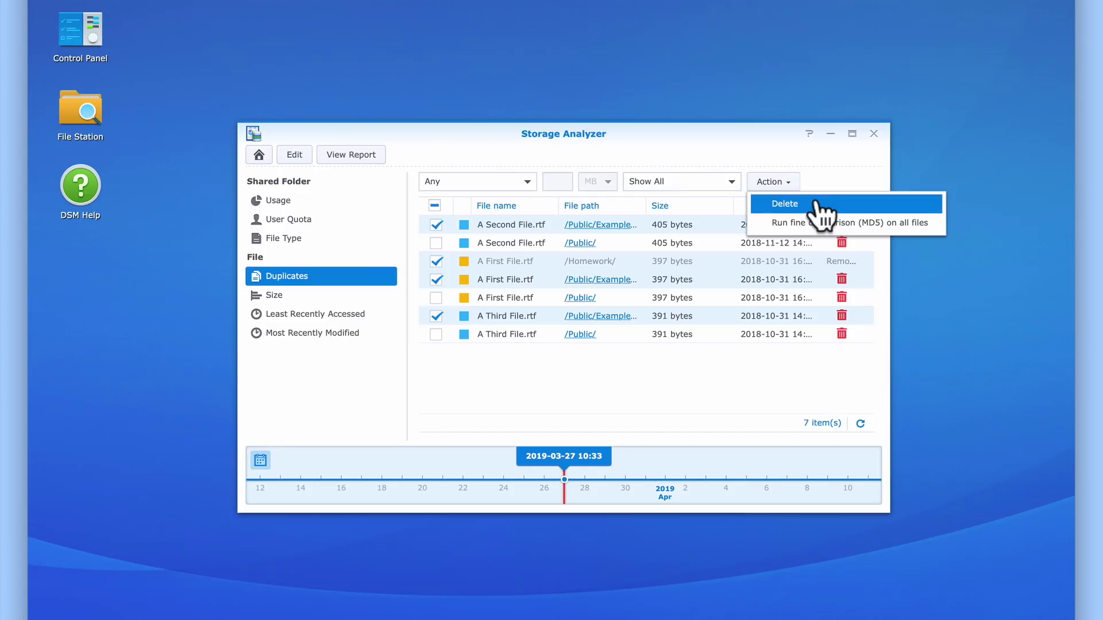
left_click(816, 208)
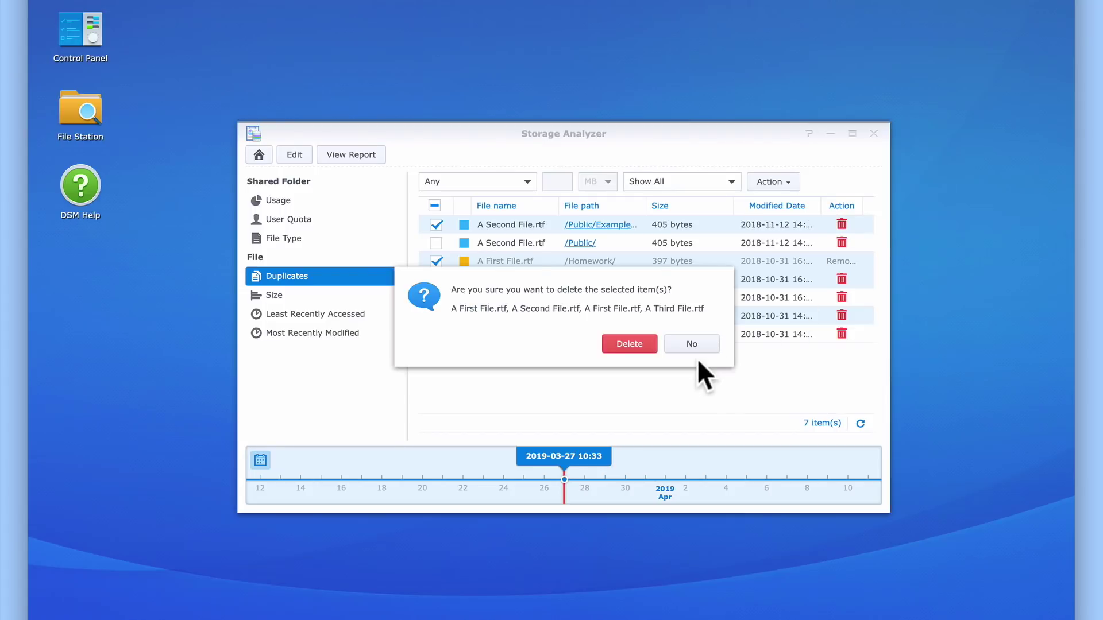
left_click(632, 348)
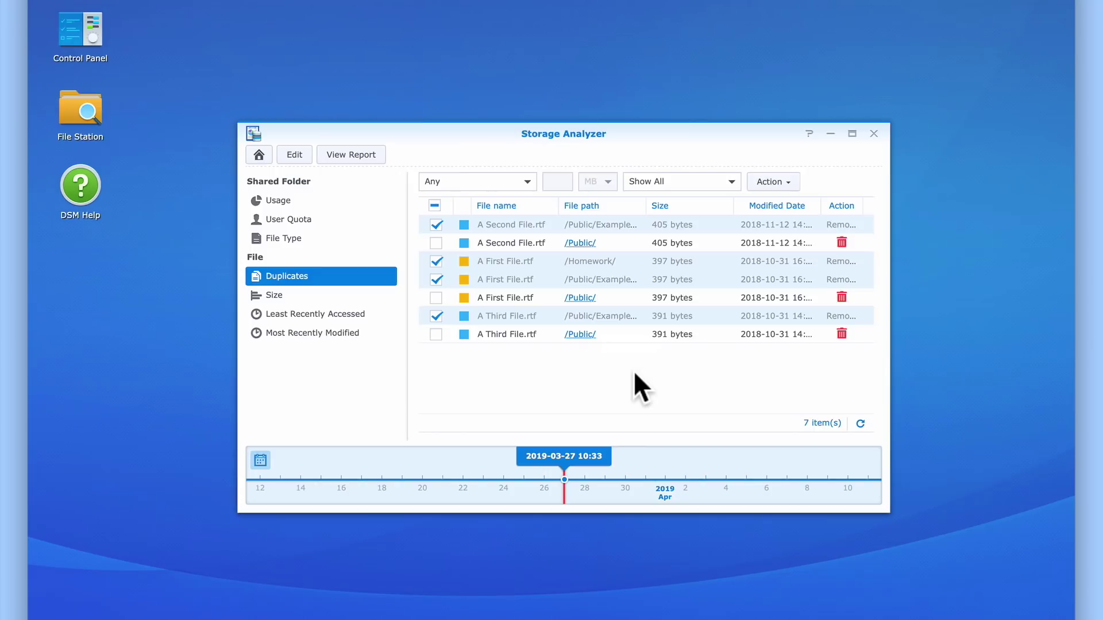
Close Storage Analyzer and open File Station on the Public folder
left_click(873, 135)
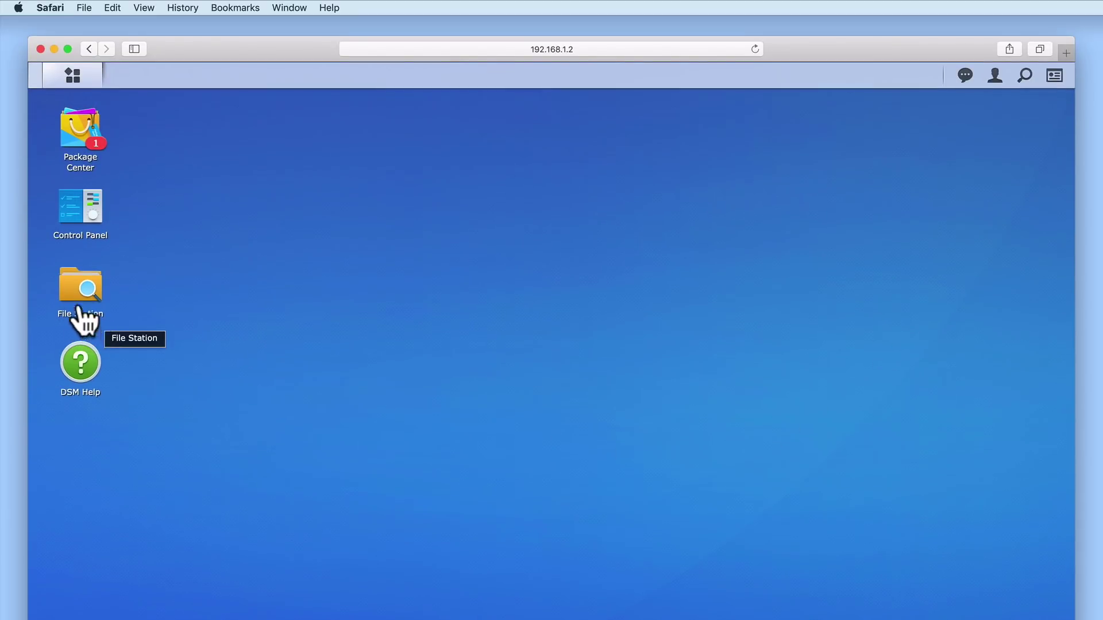
left_click(76, 290)
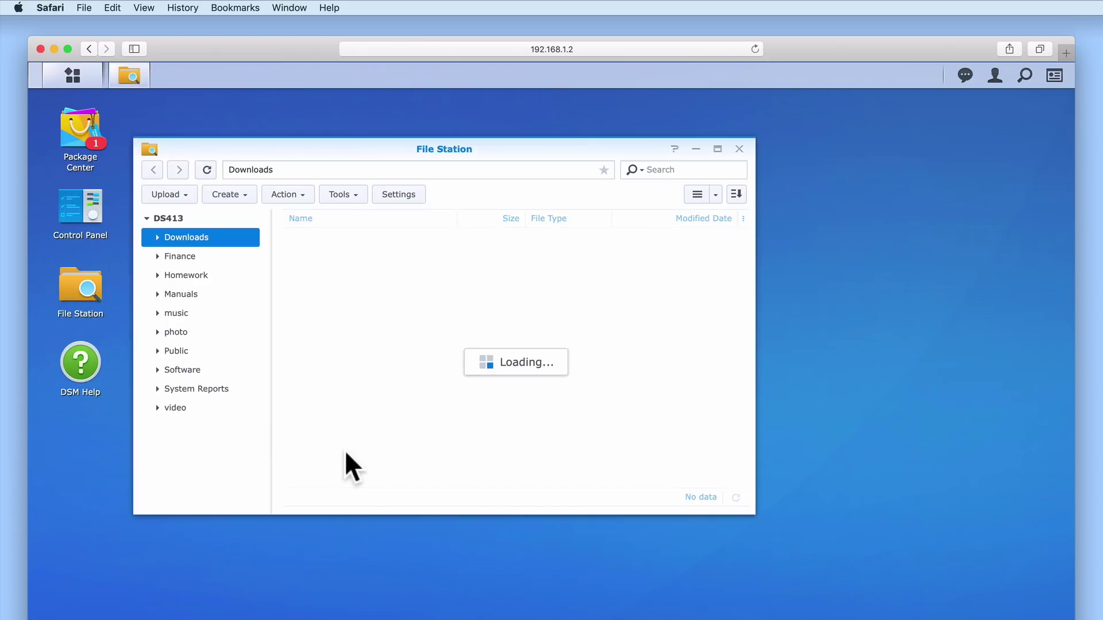
left_click(177, 353)
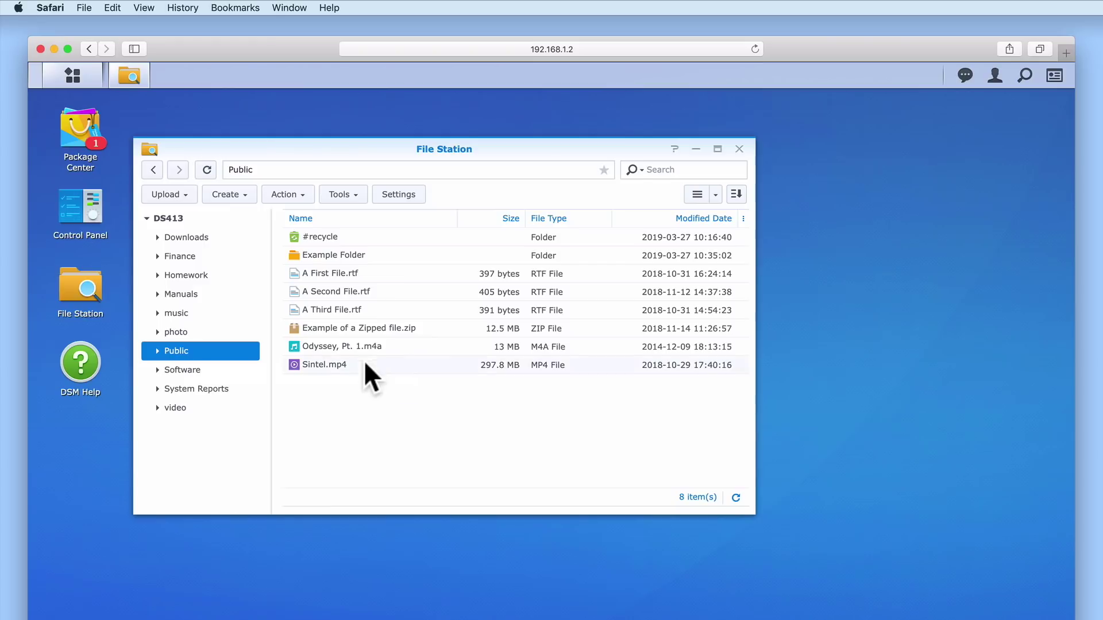
Select the three remaining files: A First, A Second and A Third File.rtf
left_click(347, 310)
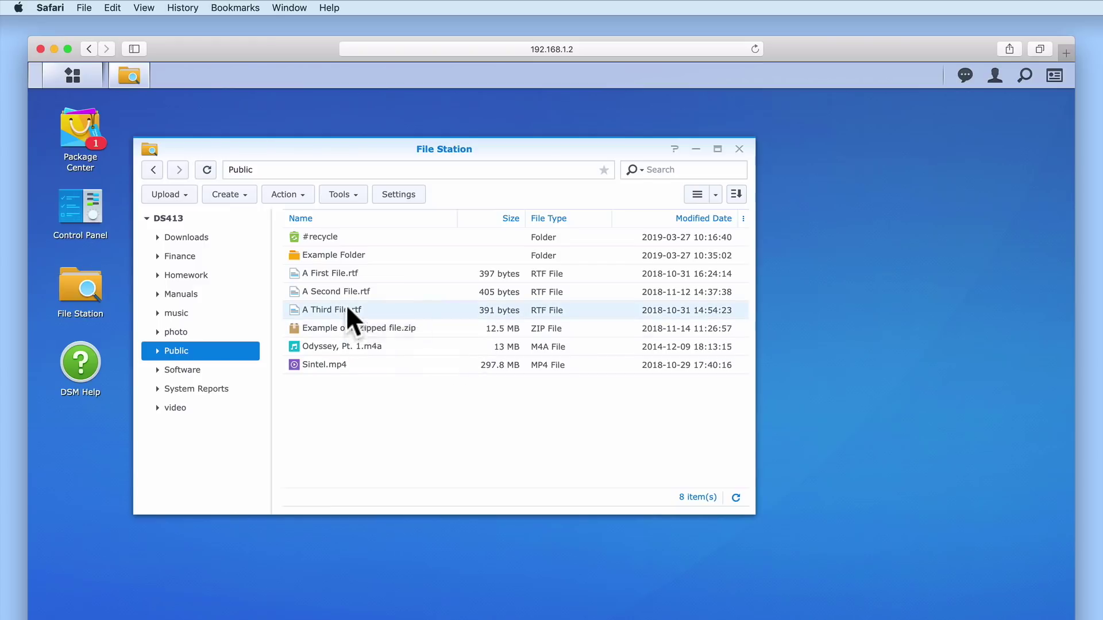
left_click(348, 273, "shift")
left_click_drag(348, 274, 405, 446)
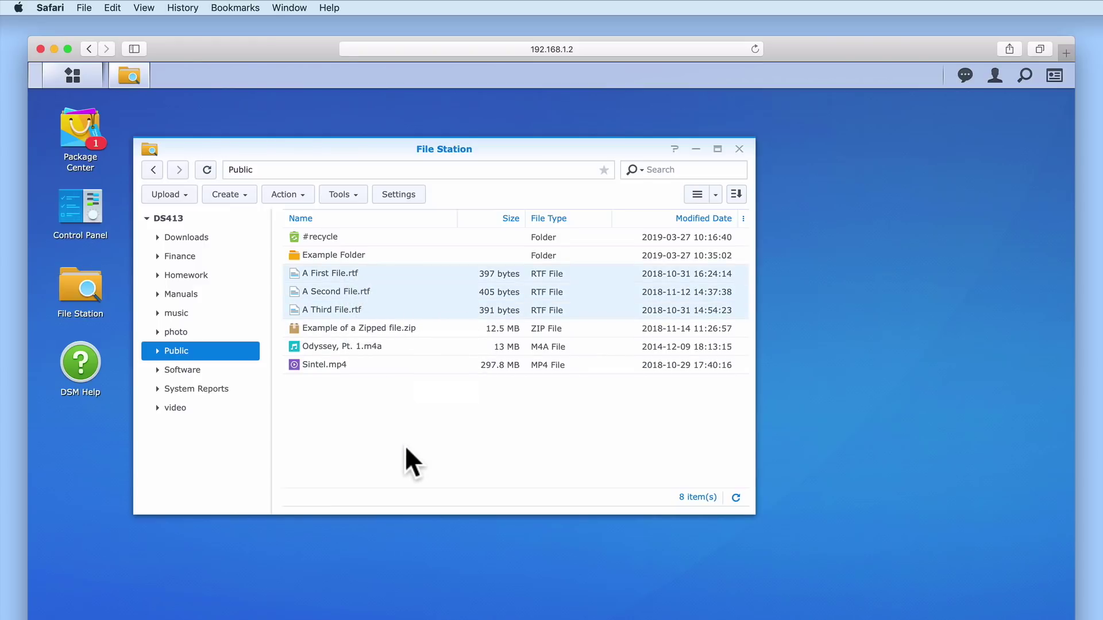